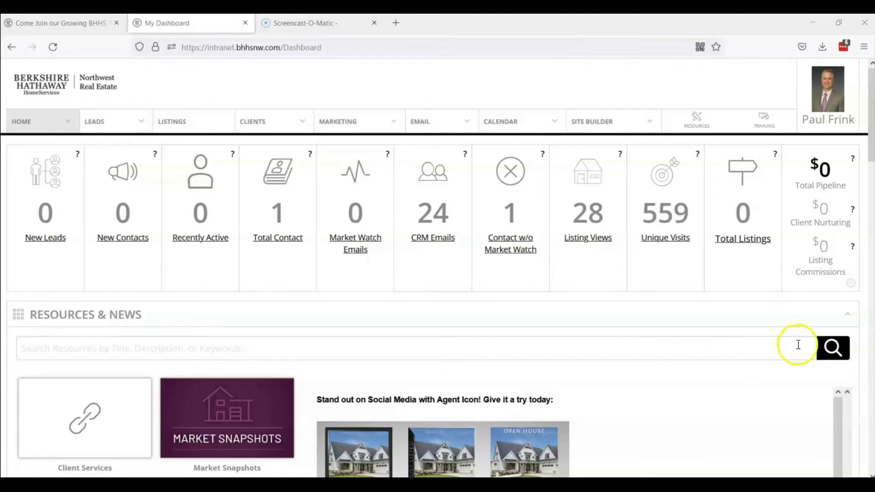
# Open the Site Builder image library and show the My Images collection.
pyautogui.click(611, 120)
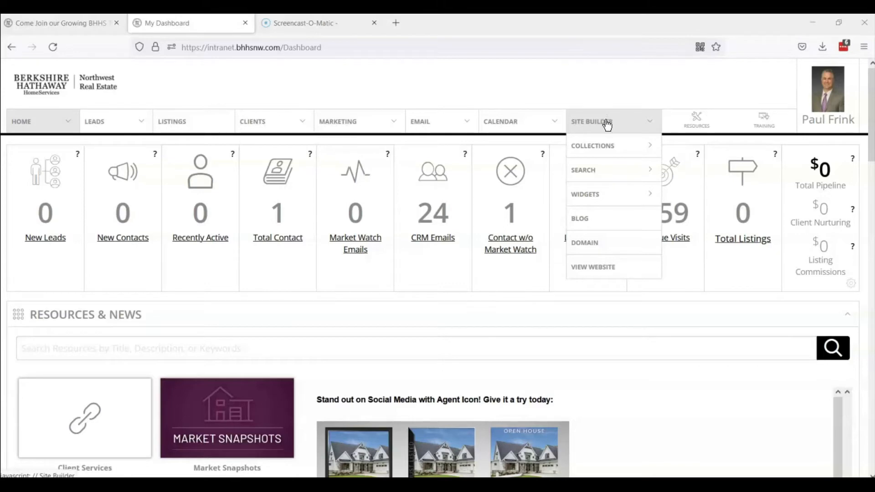
pyautogui.click(607, 146)
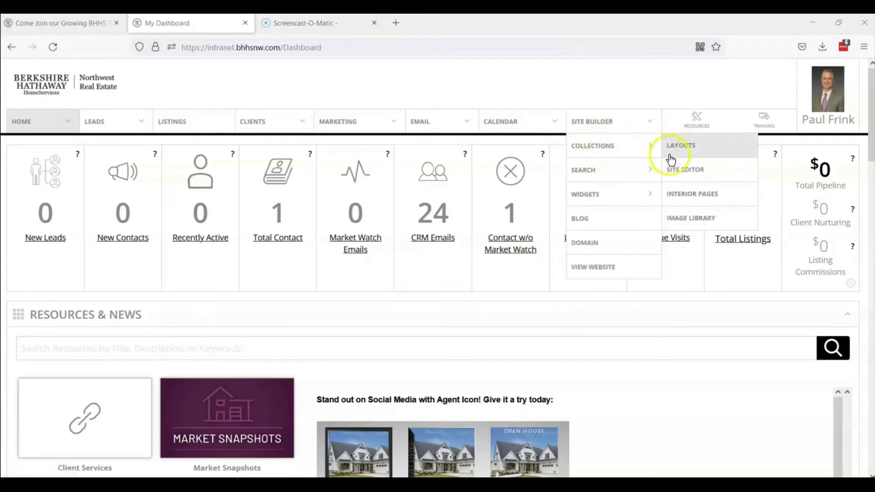
pyautogui.click(679, 218)
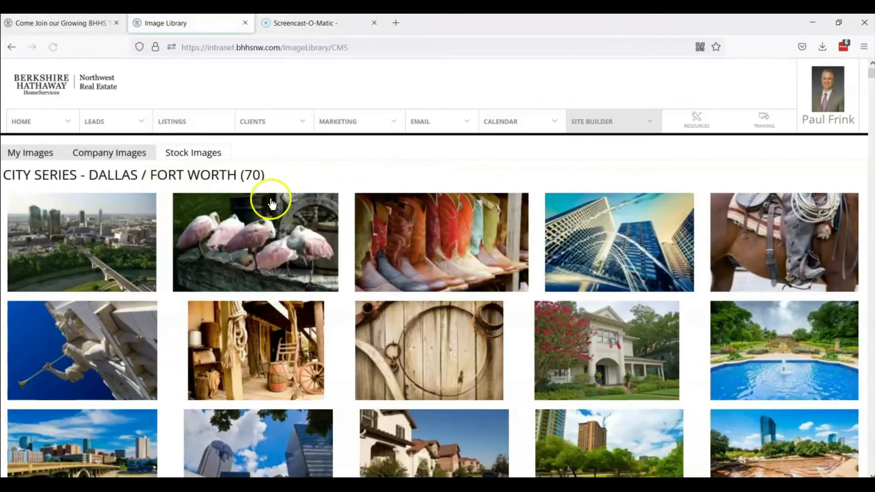
pyautogui.click(28, 156)
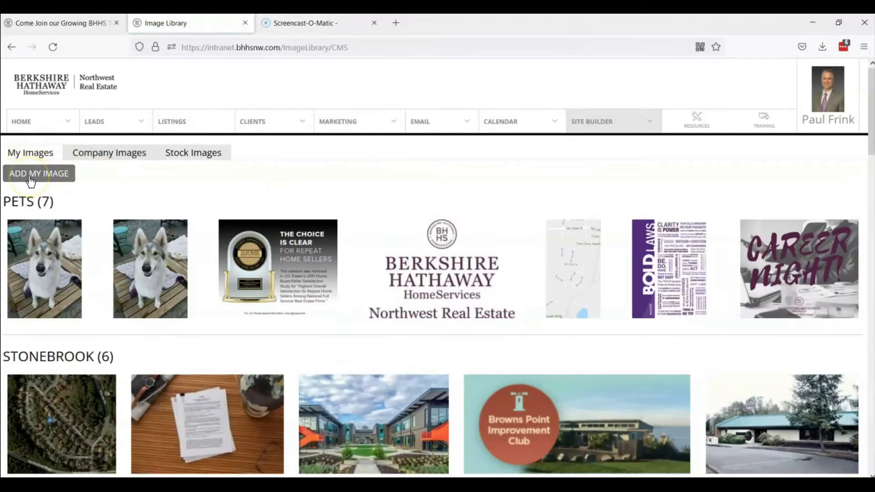
# Start adding an image to My Images and choose the file BHHS Quality Seal_BLACK from the logos folder.
pyautogui.click(31, 180)
pyautogui.click(28, 206)
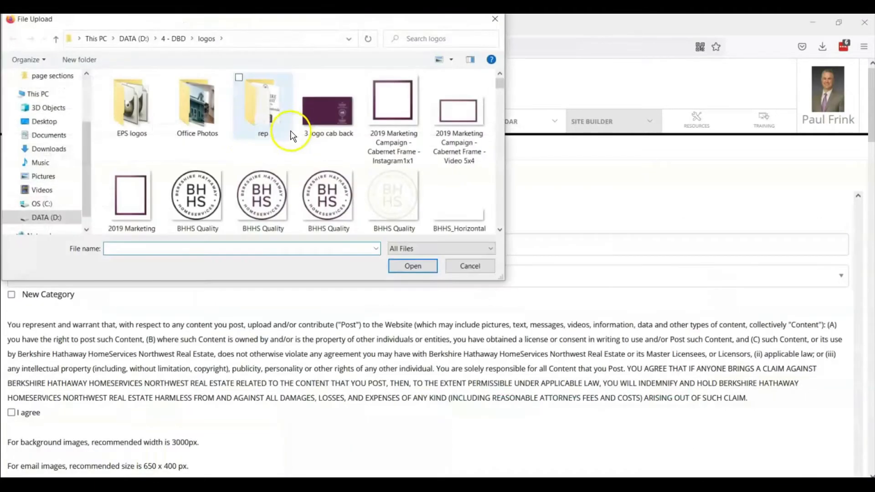
pyautogui.click(195, 206)
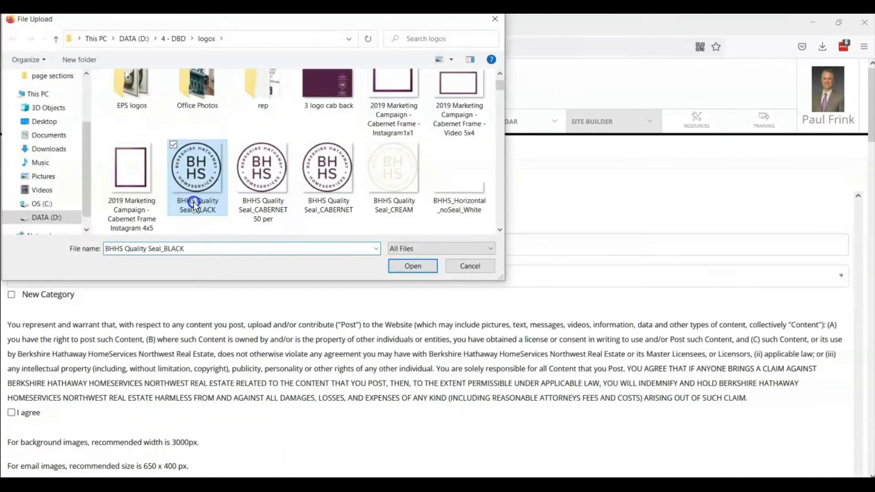
pyautogui.click(412, 267)
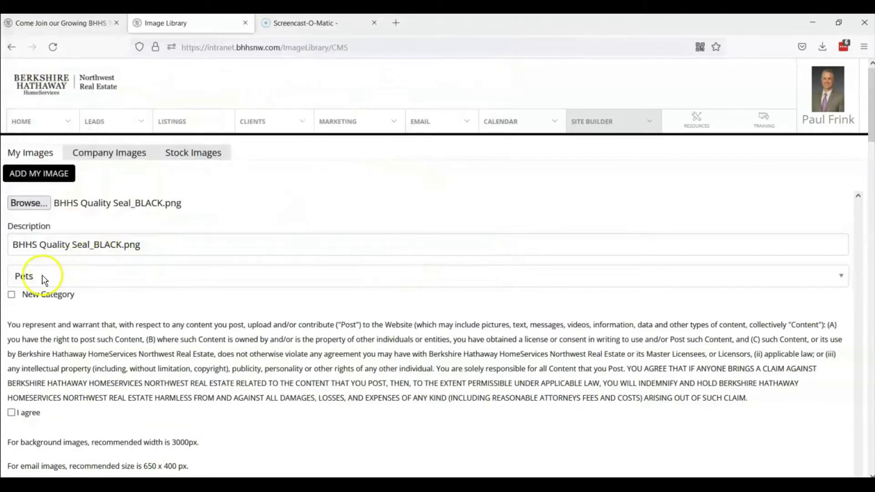
# Assign the uploaded image to a new category named NR 2.
pyautogui.click(11, 294)
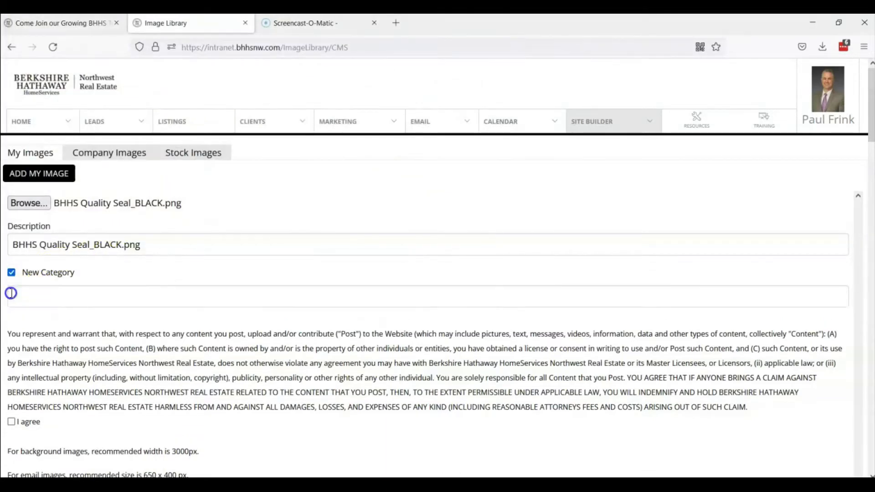
pyautogui.click(77, 290)
pyautogui.write('NR @')
pyautogui.press('BackSpace')
pyautogui.press('BackSpace')
pyautogui.write('2')
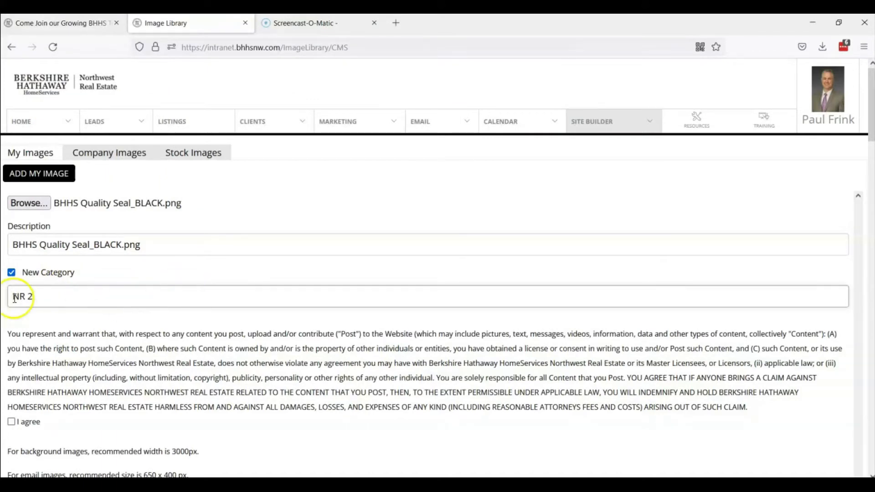
# Agree to the content terms and save the image to the library.
pyautogui.scroll(-3, 242, 293)
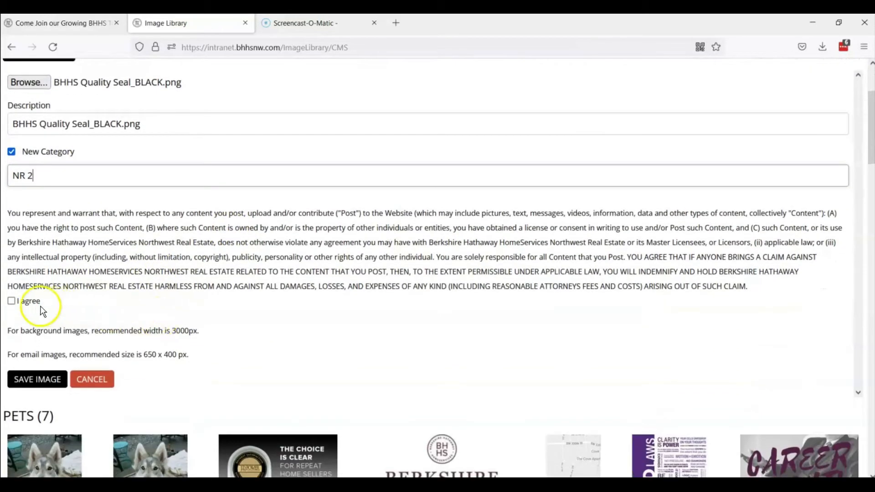
pyautogui.click(11, 302)
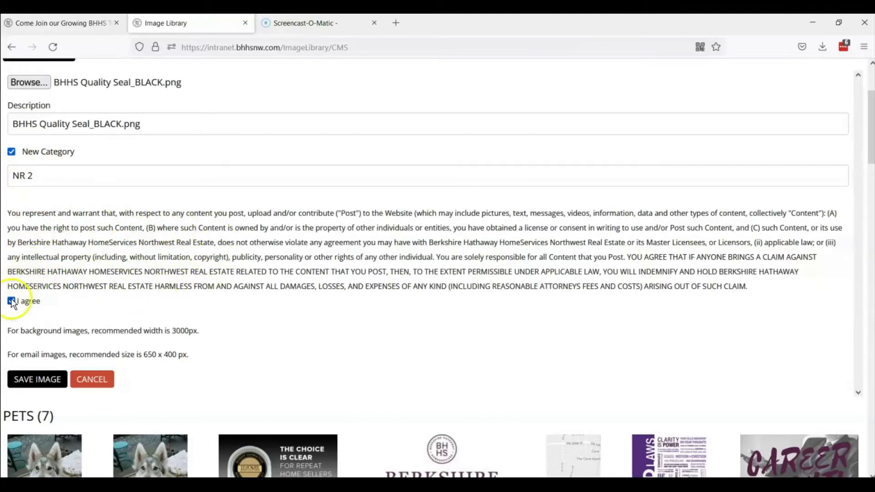
pyautogui.click(33, 380)
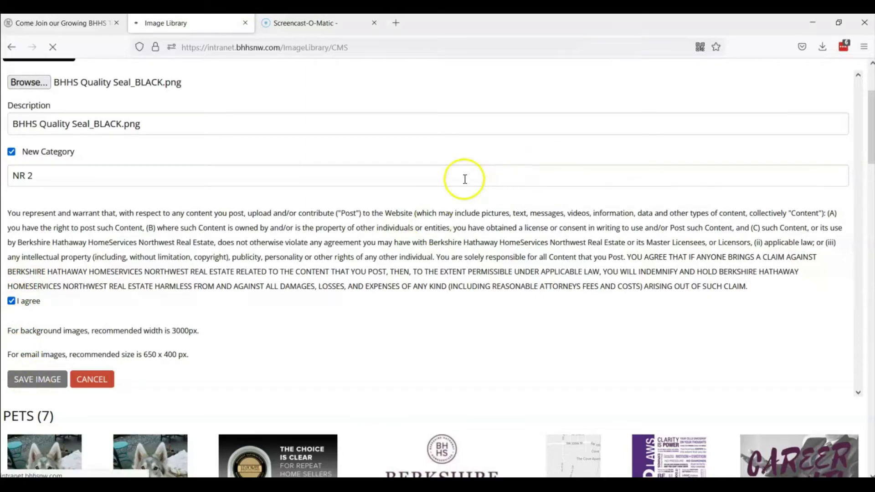
# Check the saved logo under the NR 2 category in My Images.
pyautogui.scroll(-3, 270, 209)
pyautogui.scroll(-20, 272, 210)
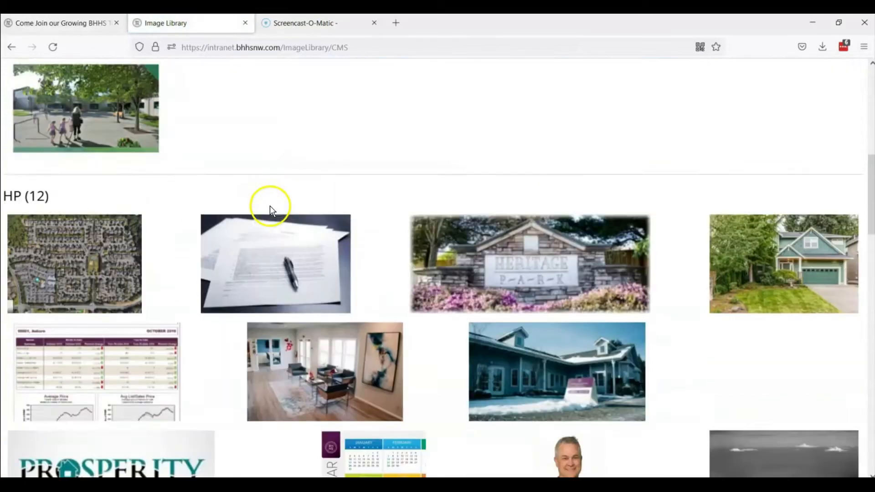
pyautogui.scroll(-7, 270, 206)
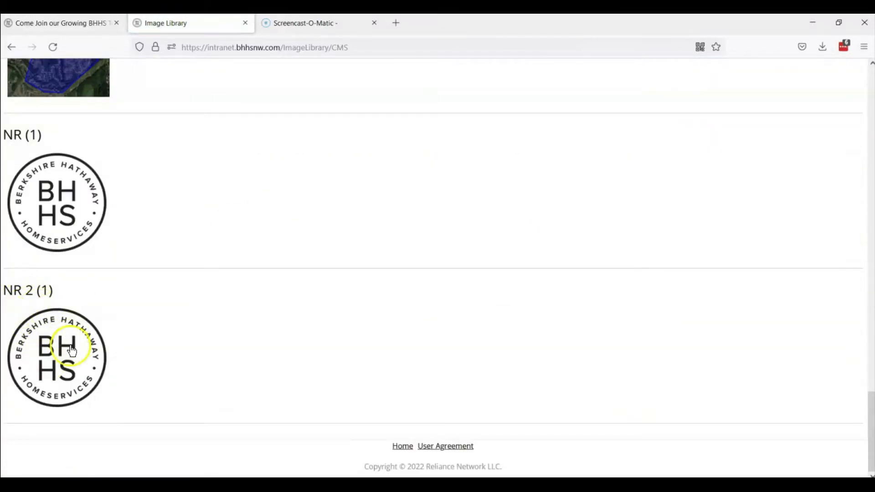
pyautogui.scroll(20, 233, 355)
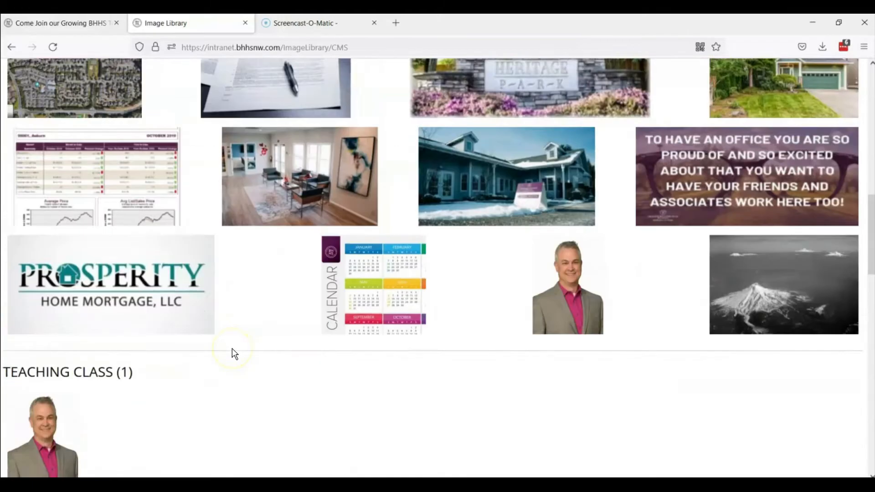
pyautogui.scroll(7, 234, 353)
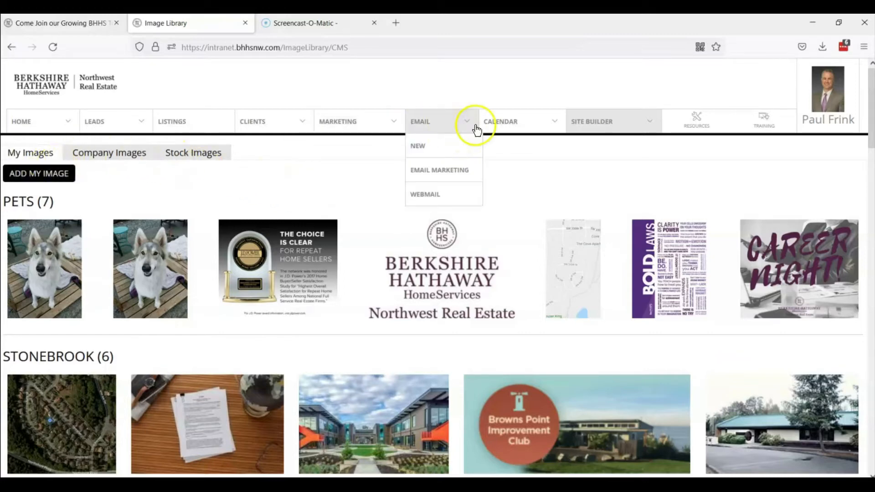
# Open the Saved Search Manager from Site Builder's search section and start creating a My (Agent) Saved Search.
pyautogui.moveTo(568, 132)
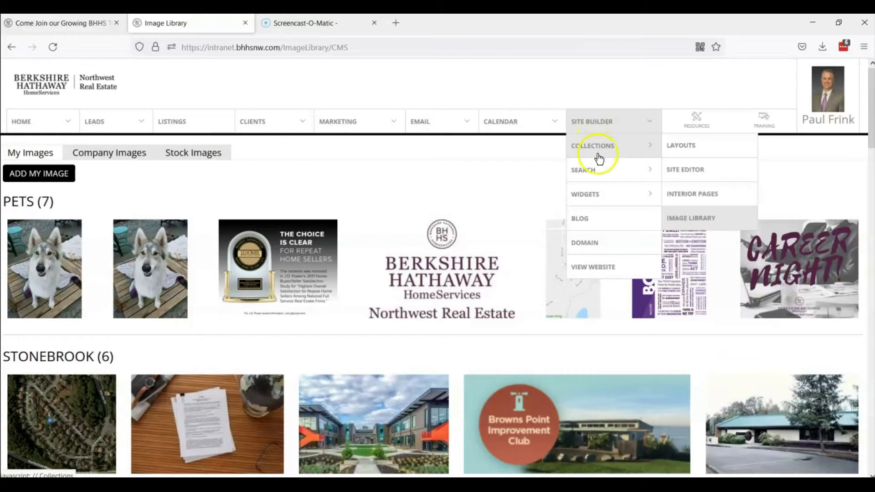
pyautogui.click(601, 170)
pyautogui.click(673, 176)
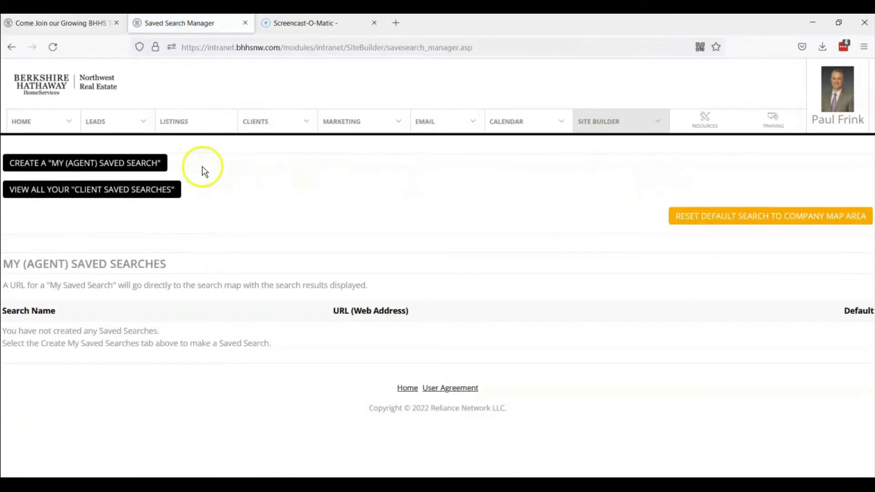
pyautogui.click(91, 165)
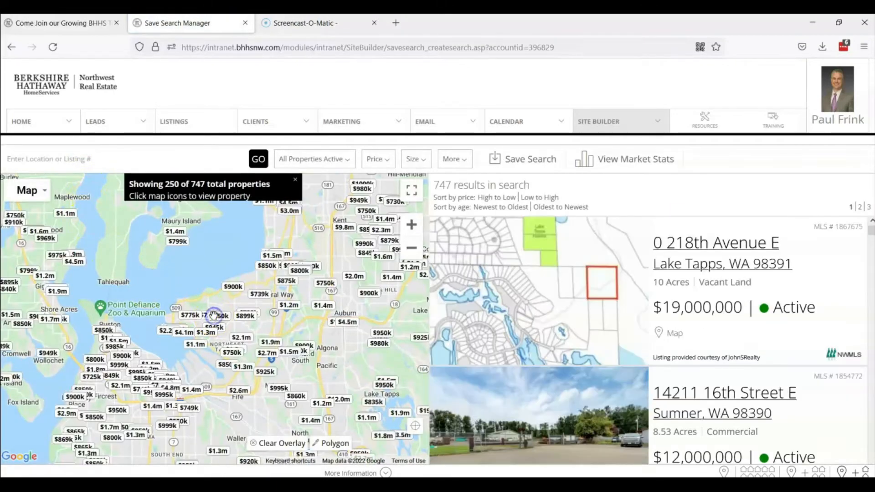
# Draw a four-sided search polygon around Dash Point and Browns Point on the map, and clear the overlay again.
pyautogui.scroll(2, 214, 315)
pyautogui.scroll(2, 189, 280)
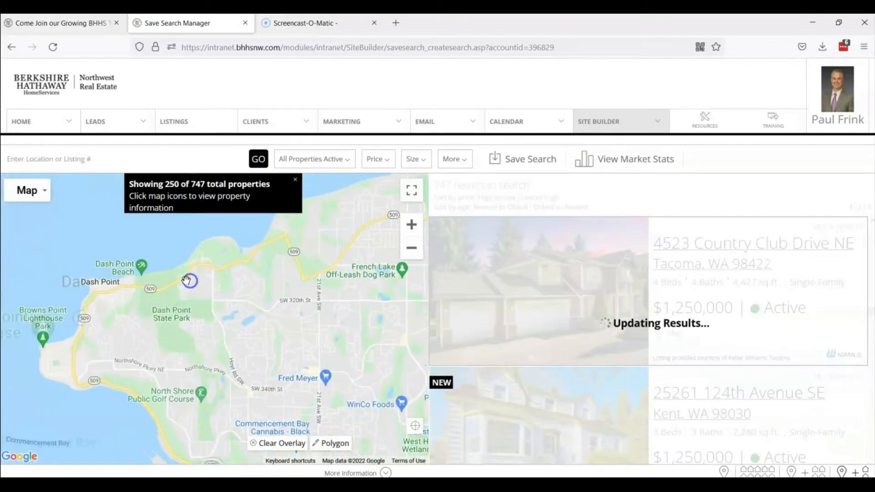
pyautogui.moveTo(176, 287); pyautogui.dragTo(329, 258)
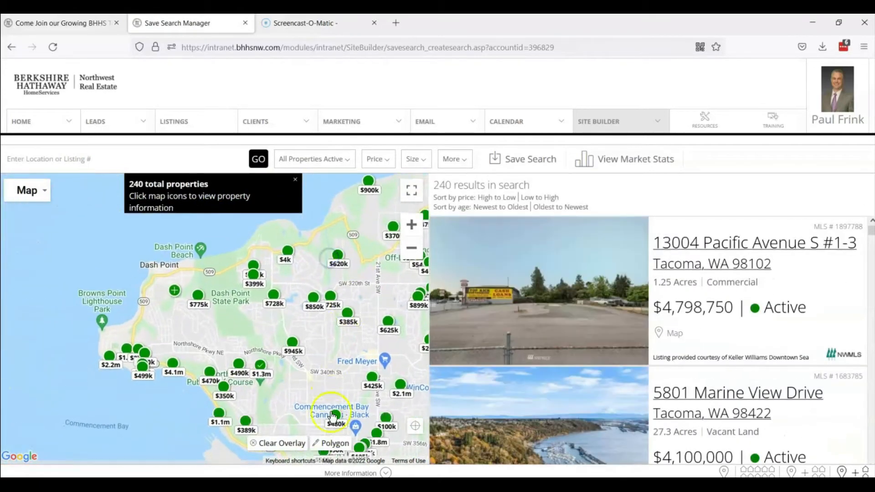
pyautogui.click(331, 442)
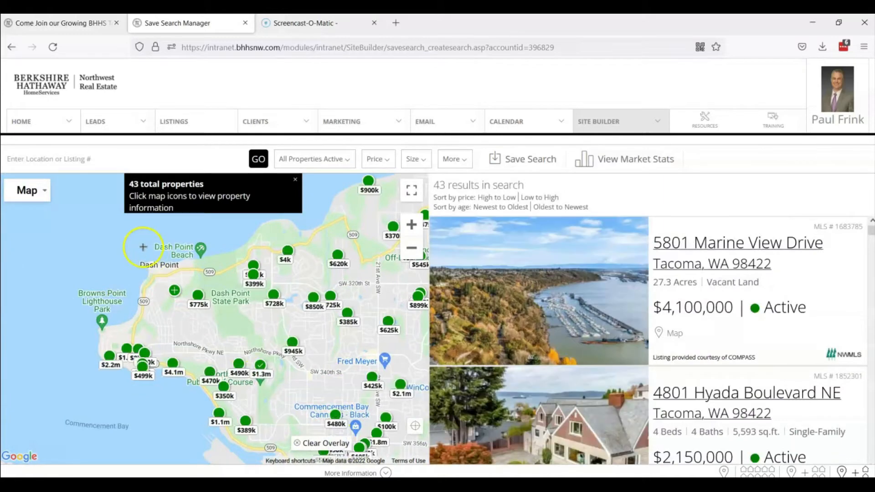
pyautogui.click(104, 246)
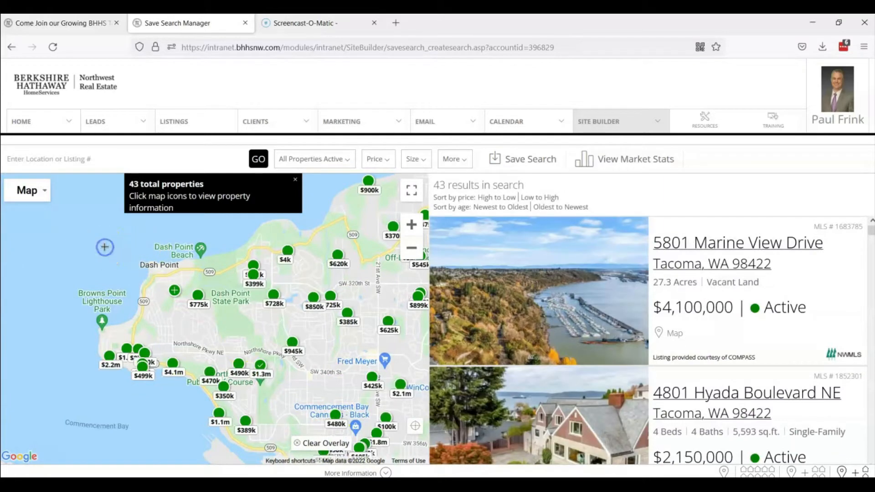
pyautogui.click(239, 225)
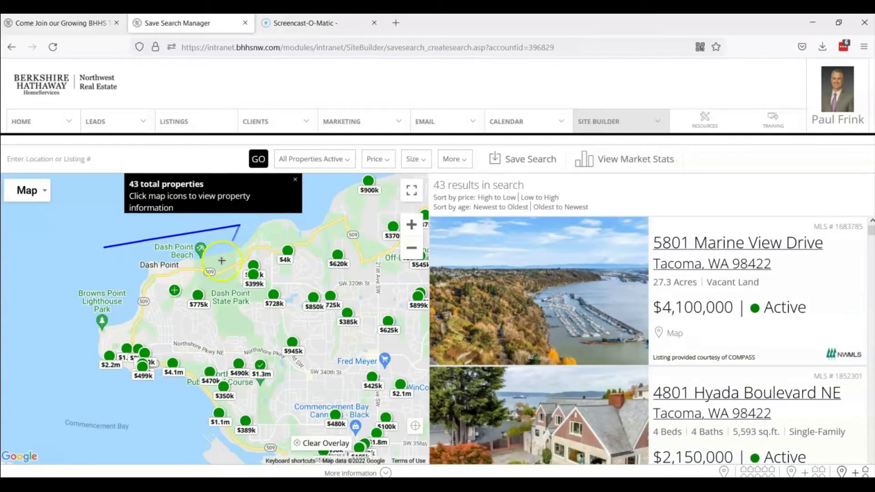
pyautogui.click(209, 417)
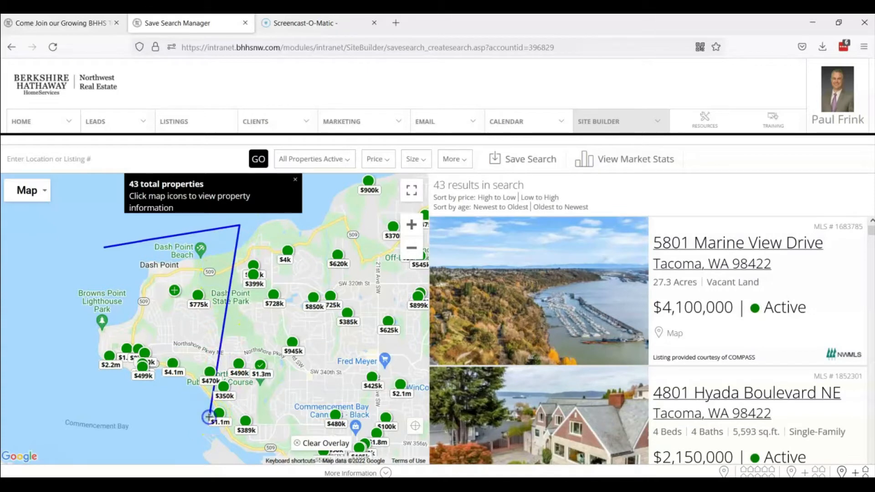
pyautogui.click(29, 393)
pyautogui.click(104, 248)
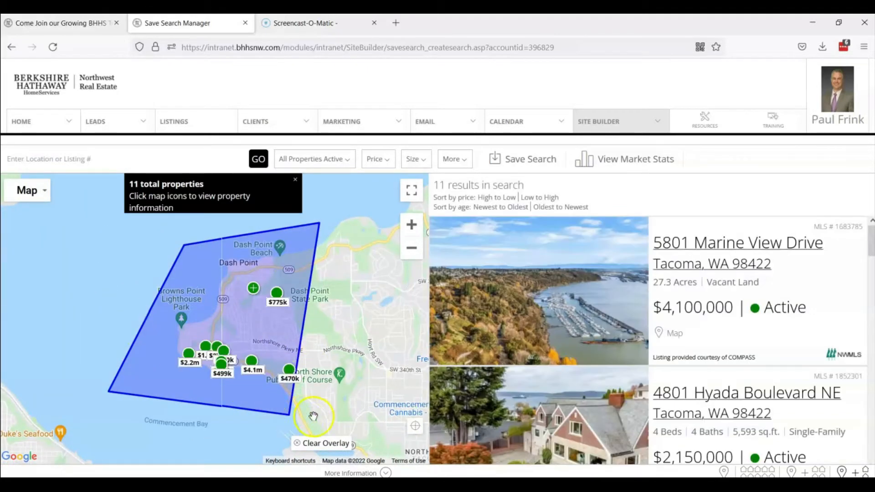
pyautogui.click(324, 443)
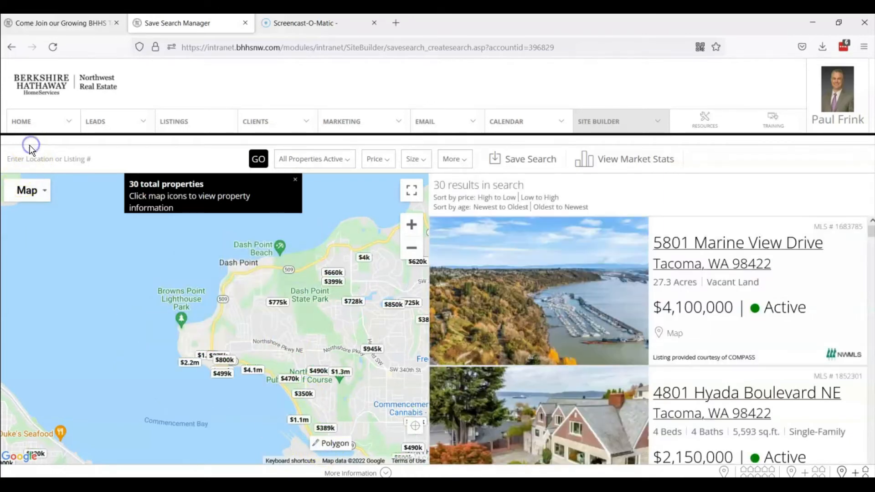
# Look up location suggestions for the ZIP code 98422, and replace the entry with federal way to view its suggestions.
pyautogui.click(19, 154)
pyautogui.write('98422')
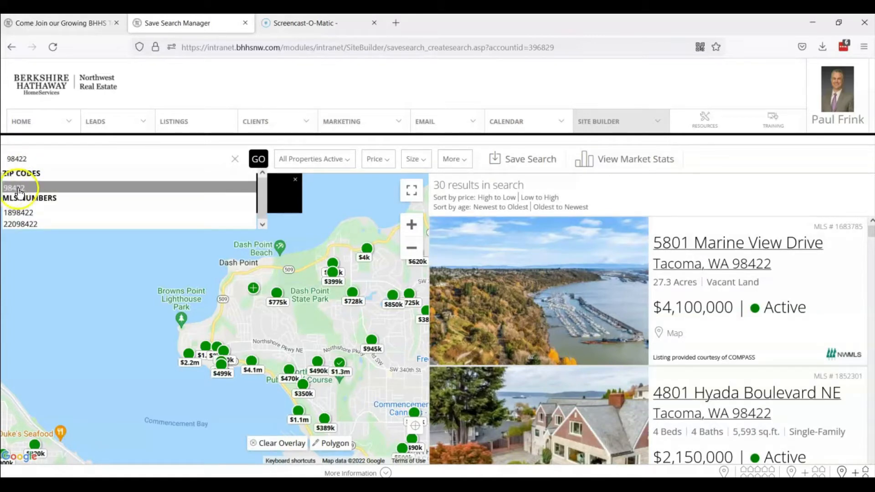
pyautogui.click(38, 163)
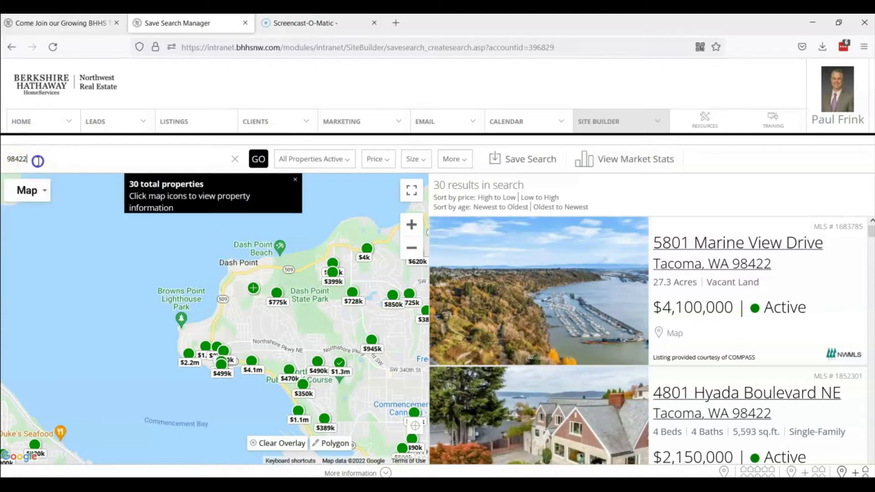
pyautogui.press('BackSpace')
pyautogui.press('BackSpace')
pyautogui.press('BackSpace')
pyautogui.press('BackSpace')
pyautogui.press('BackSpace')
pyautogui.write('federal way')
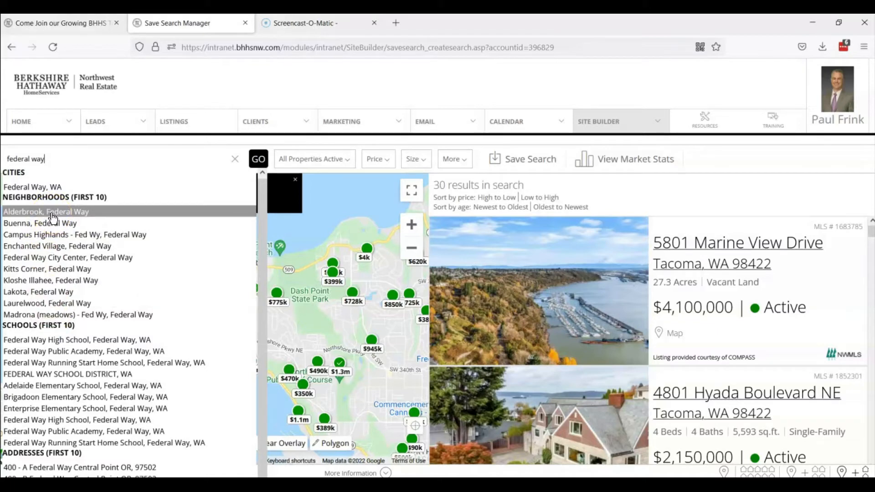
# Set the search location to ZIP code 98422 and run the property search.
pyautogui.click(63, 157)
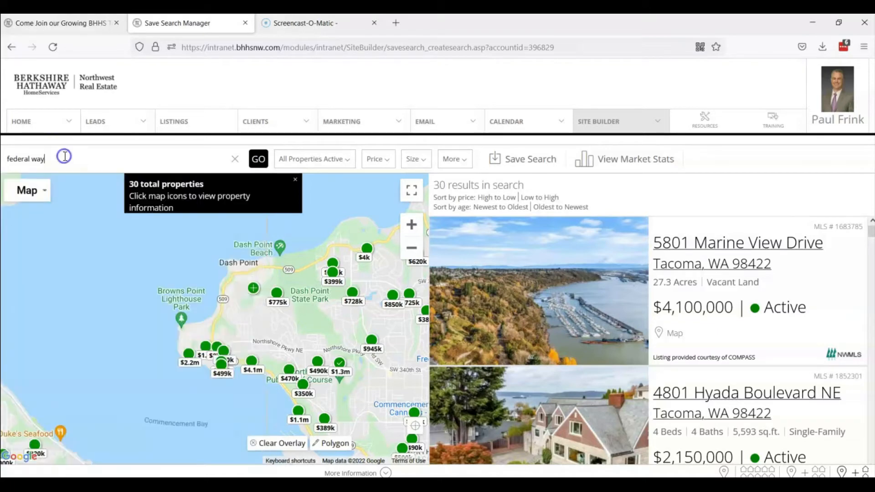
pyautogui.press('BackSpace')
pyautogui.press('BackSpace')
pyautogui.press('BackSpace')
pyautogui.press('BackSpace')
pyautogui.press('BackSpace')
pyautogui.press('BackSpace')
pyautogui.press('BackSpace')
pyautogui.press('BackSpace')
pyautogui.press('BackSpace')
pyautogui.press('BackSpace')
pyautogui.press('BackSpace')
pyautogui.write('98422')
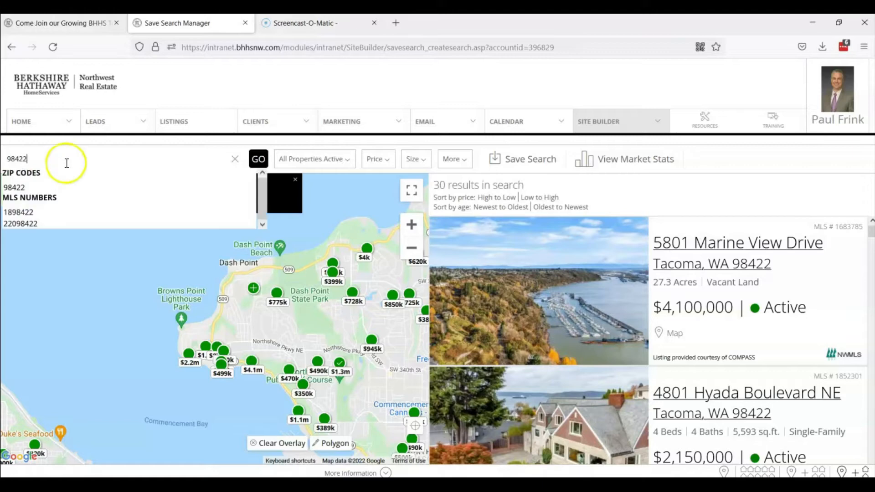
pyautogui.click(53, 189)
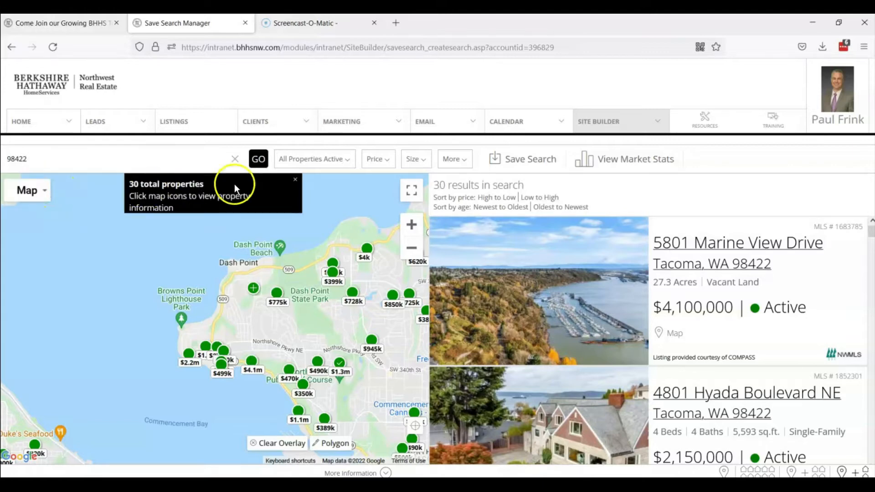
pyautogui.click(258, 158)
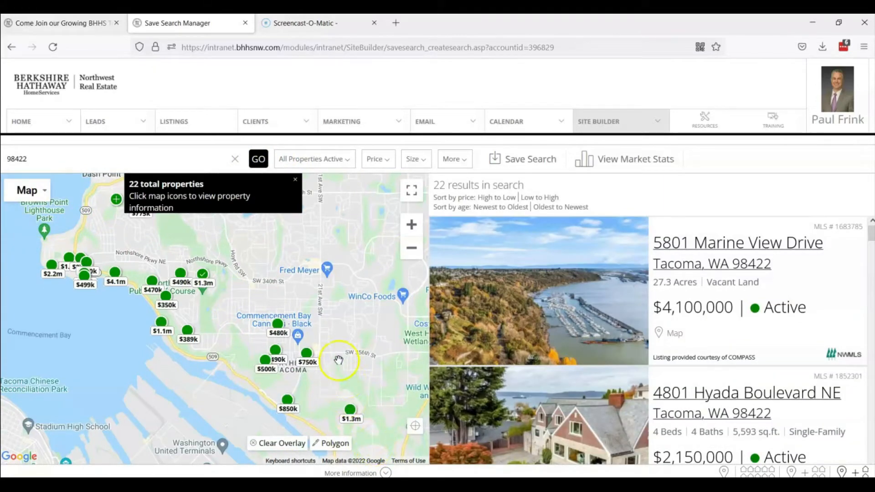
# Exclude vacant land, commercial and rental properties from the search, include pending and sold listings, and apply the filters.
pyautogui.click(305, 160)
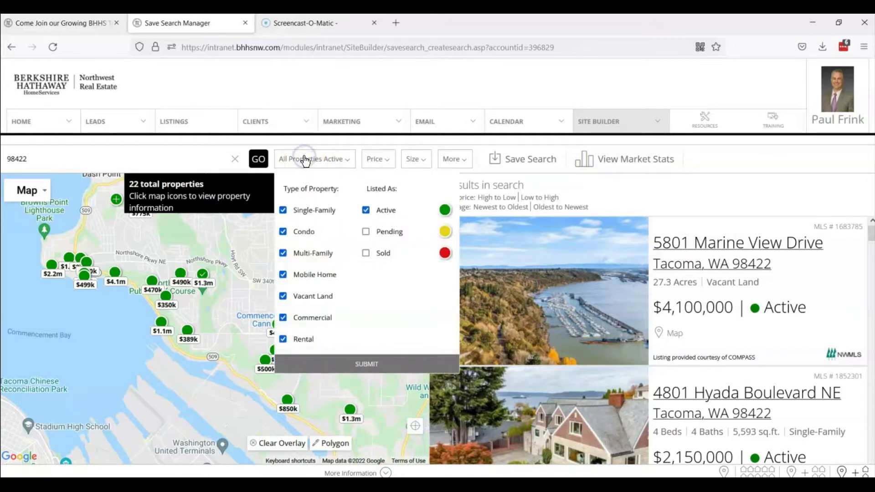
pyautogui.click(283, 340)
pyautogui.click(283, 318)
pyautogui.click(283, 297)
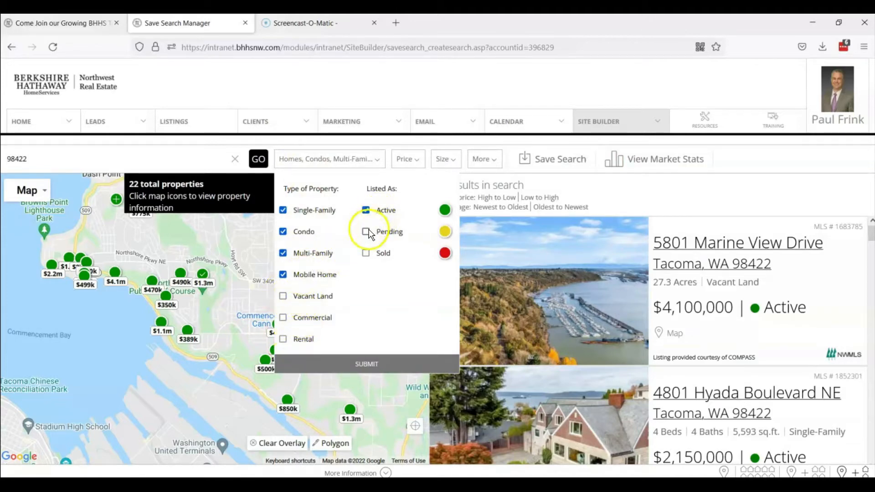
pyautogui.click(365, 254)
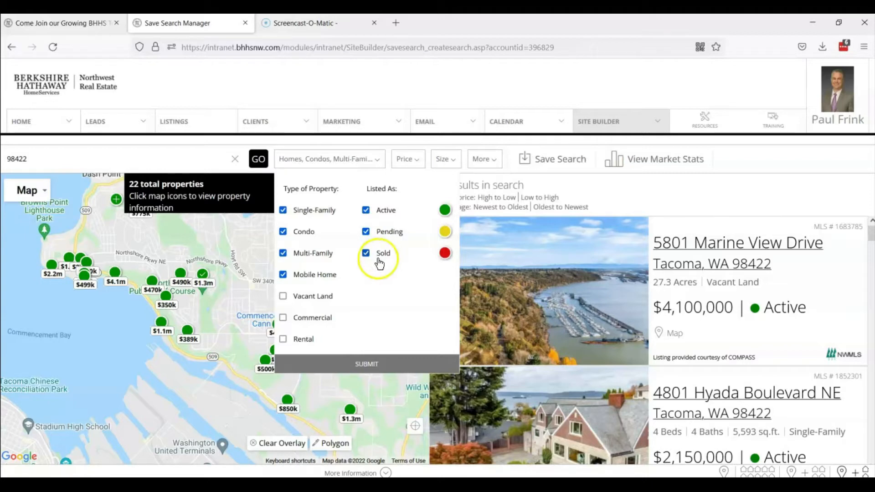
pyautogui.click(366, 364)
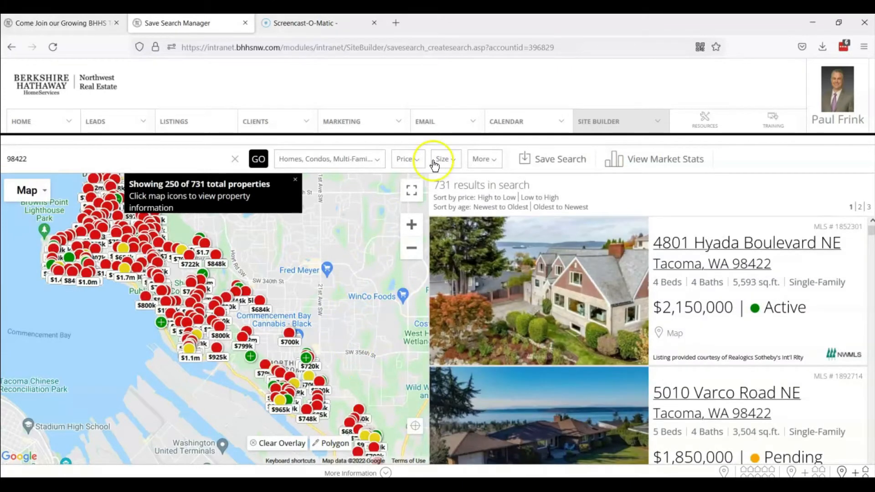
# Limit the search's sold date to 3 months and update the results.
pyautogui.click(484, 161)
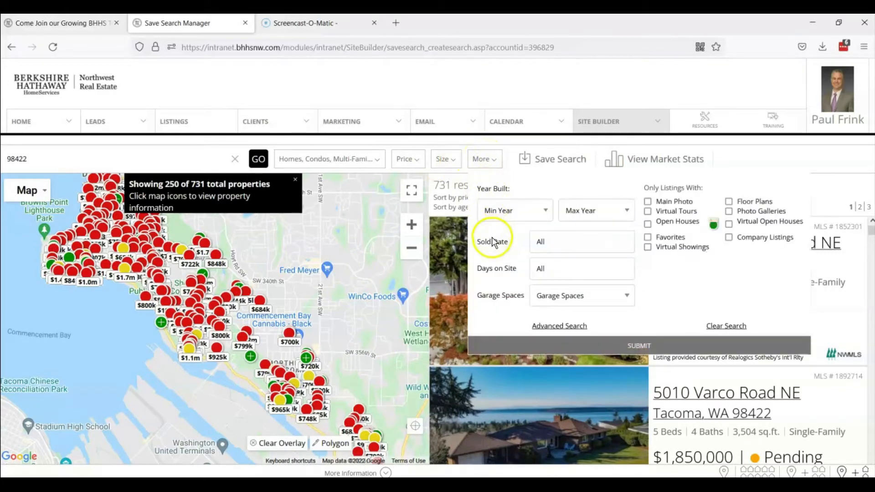
pyautogui.click(551, 242)
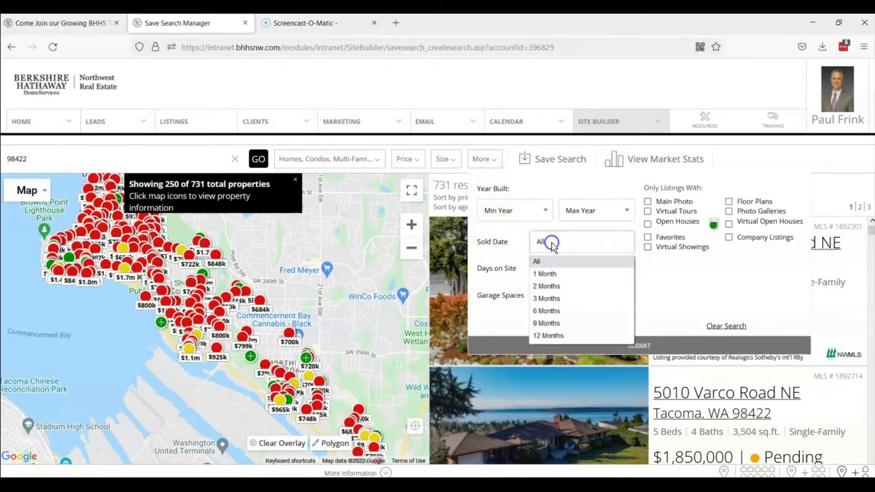
pyautogui.click(554, 296)
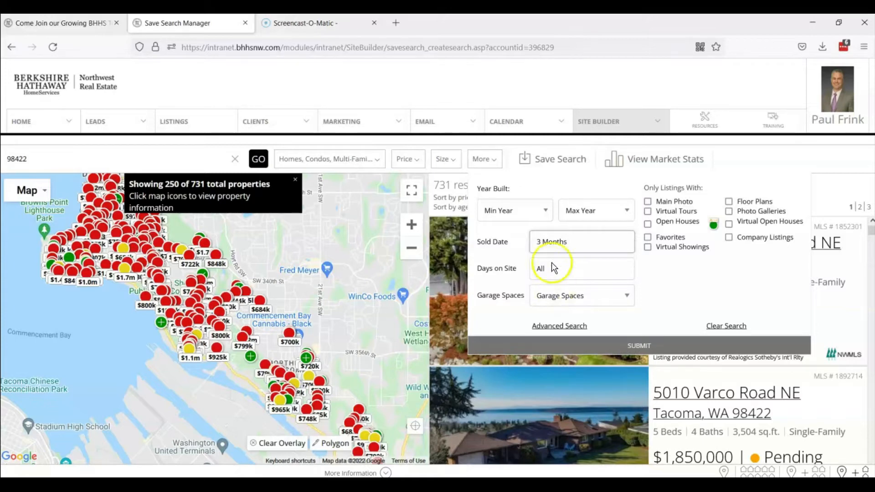
pyautogui.click(546, 326)
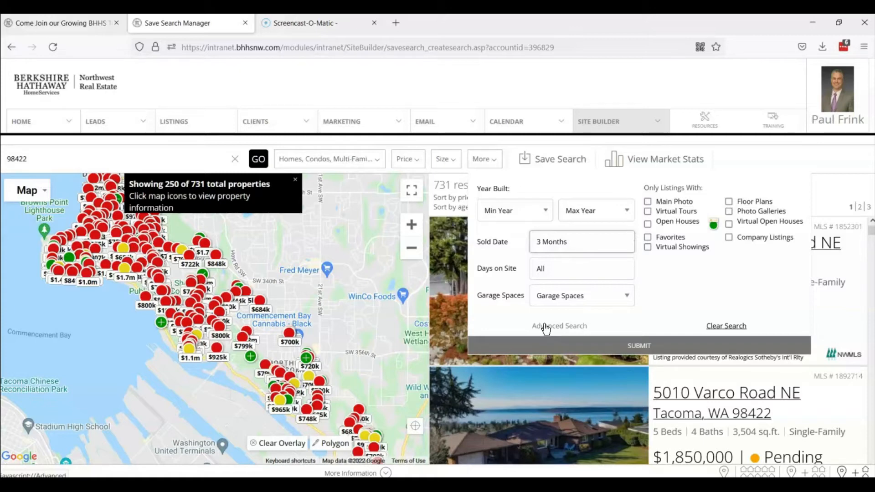
pyautogui.click(545, 328)
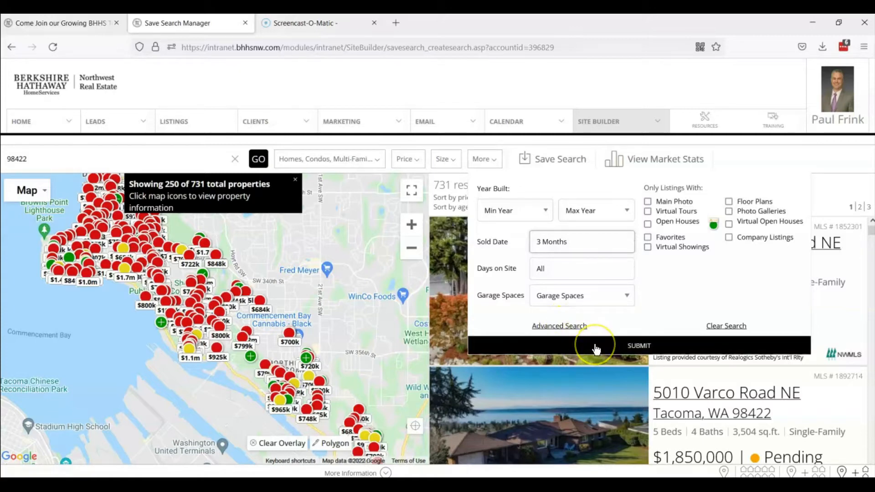
pyautogui.click(594, 345)
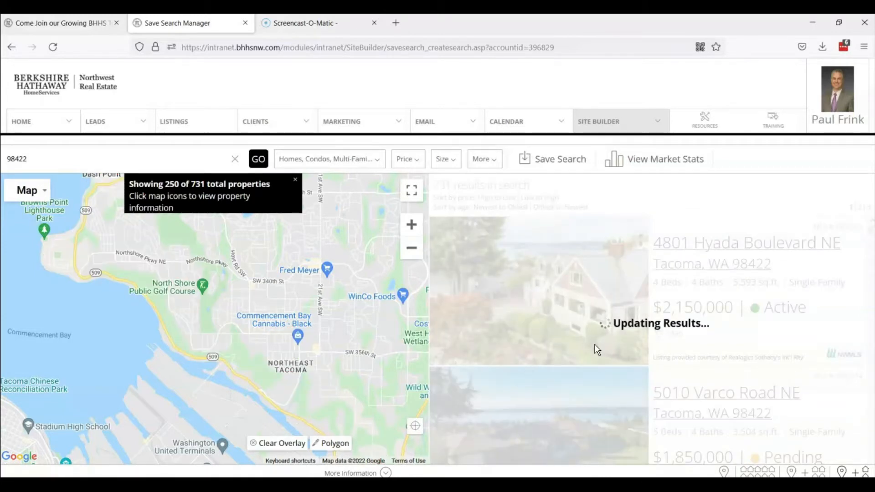
pyautogui.click(346, 314)
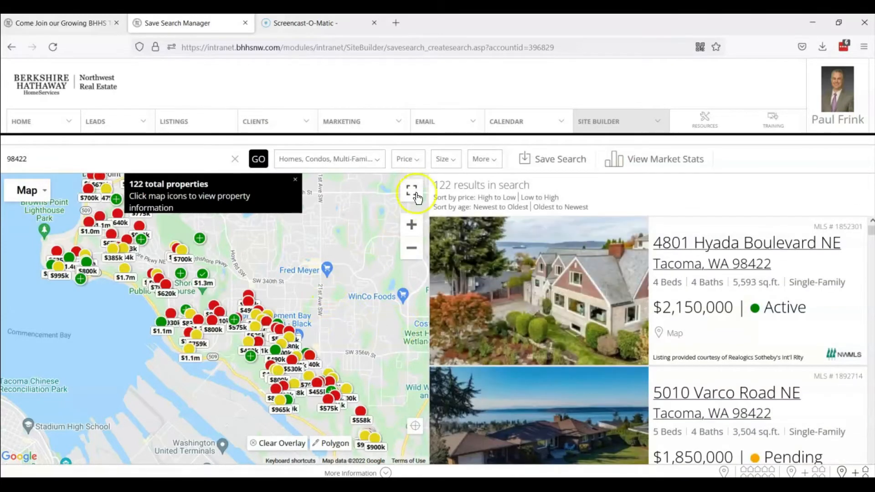
# Save the search for My Website under the new name 98422 NR Intro.
pyautogui.click(564, 166)
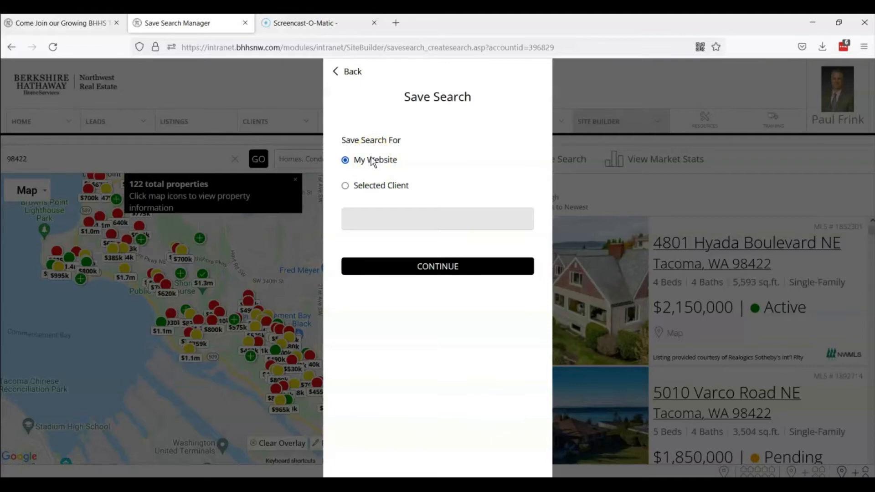
pyautogui.click(433, 268)
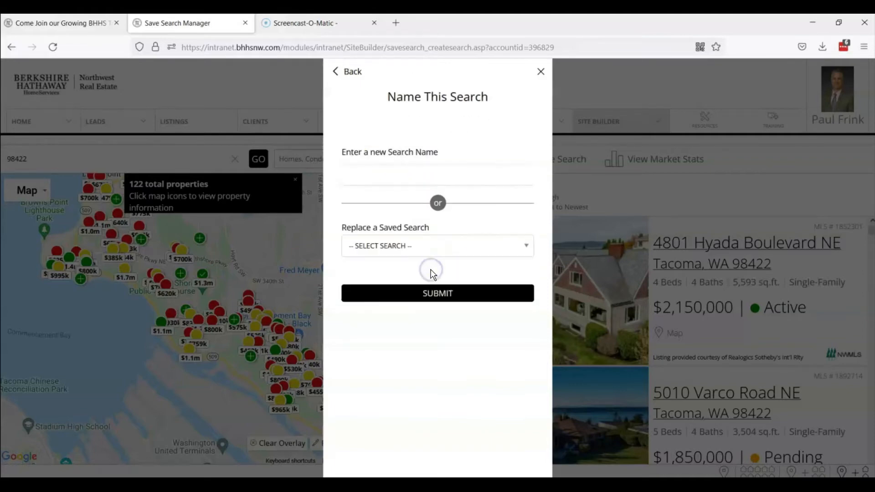
pyautogui.click(372, 176)
pyautogui.write('98422 ')
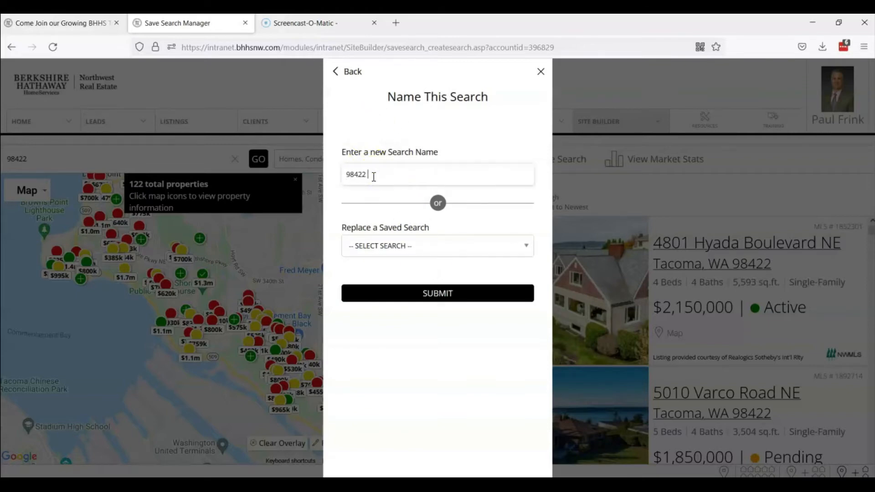
pyautogui.write('NE')
pyautogui.write(' INTRO')
pyautogui.click(422, 296)
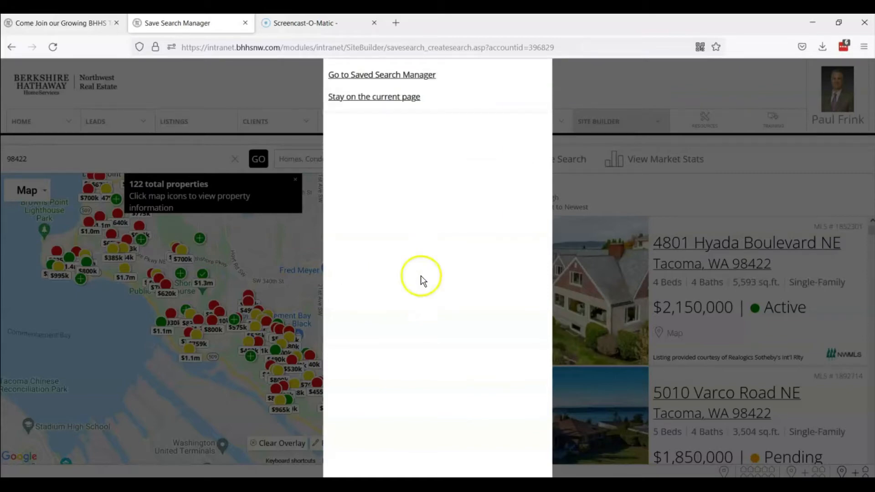
# Go to the Saved Search Manager, copy the URL of the 98422 NR Intro search from its manage options, and close them.
pyautogui.click(388, 82)
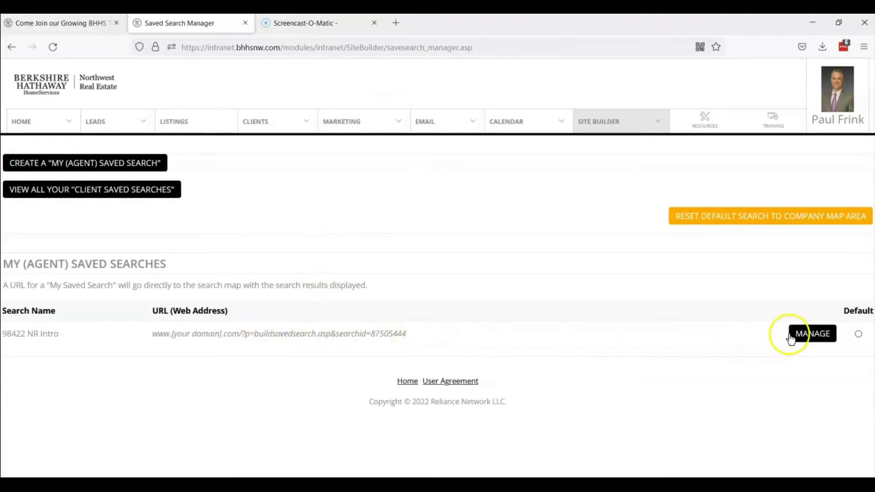
pyautogui.click(809, 338)
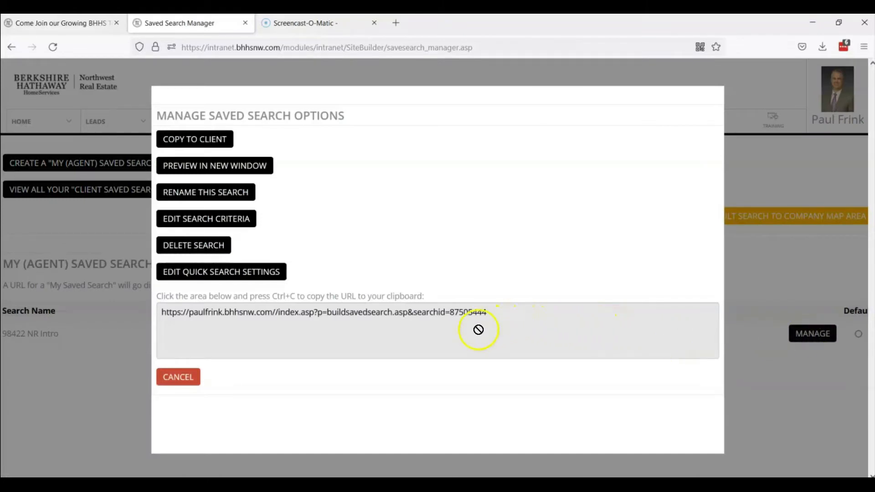
pyautogui.click(308, 313)
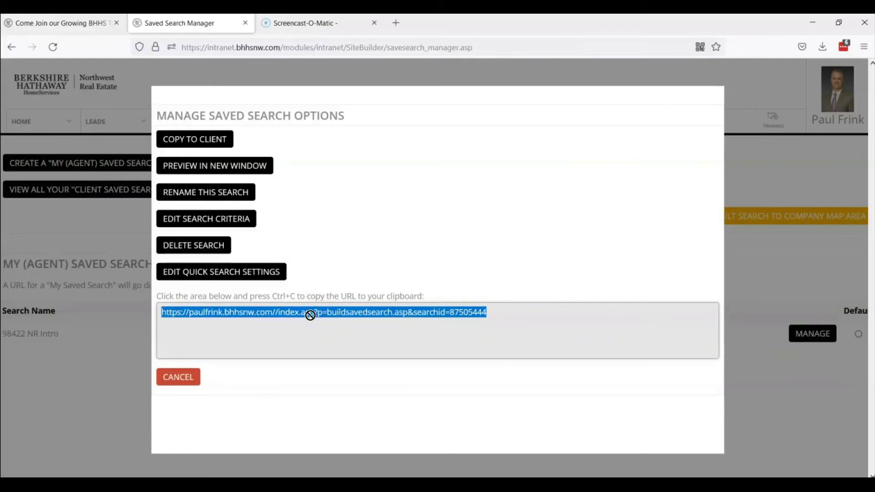
pyautogui.rightClick(309, 315)
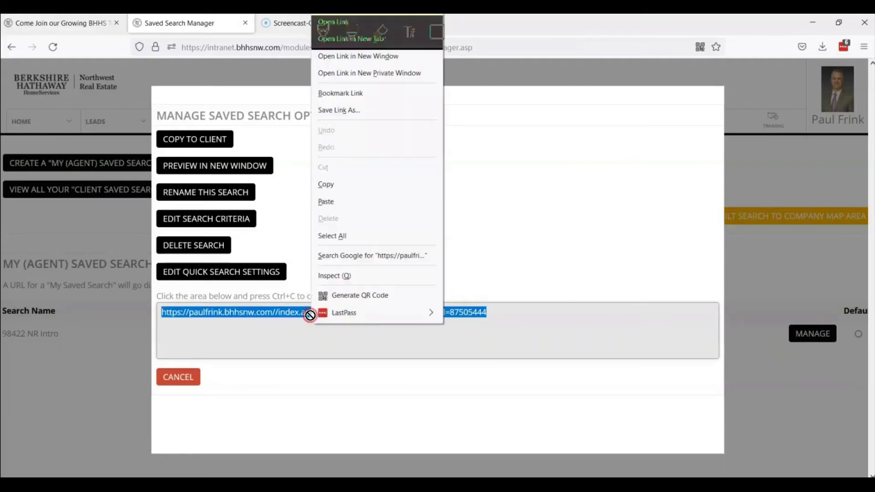
pyautogui.click(338, 184)
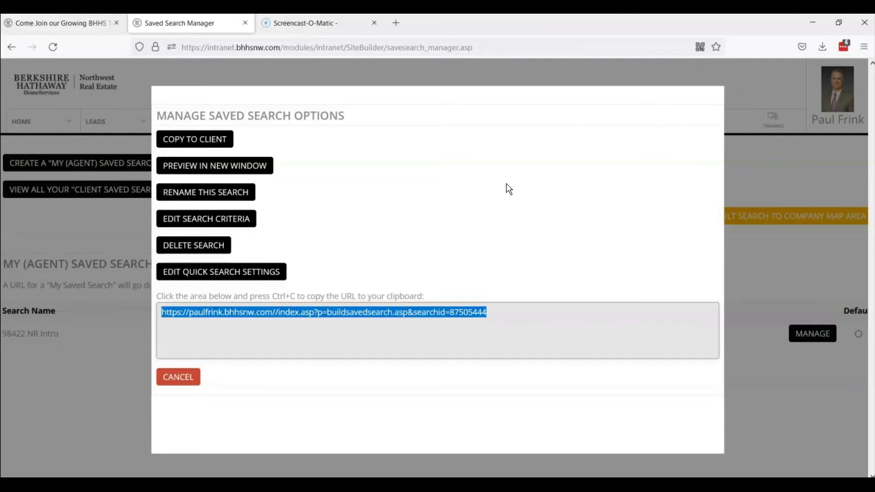
pyautogui.click(190, 378)
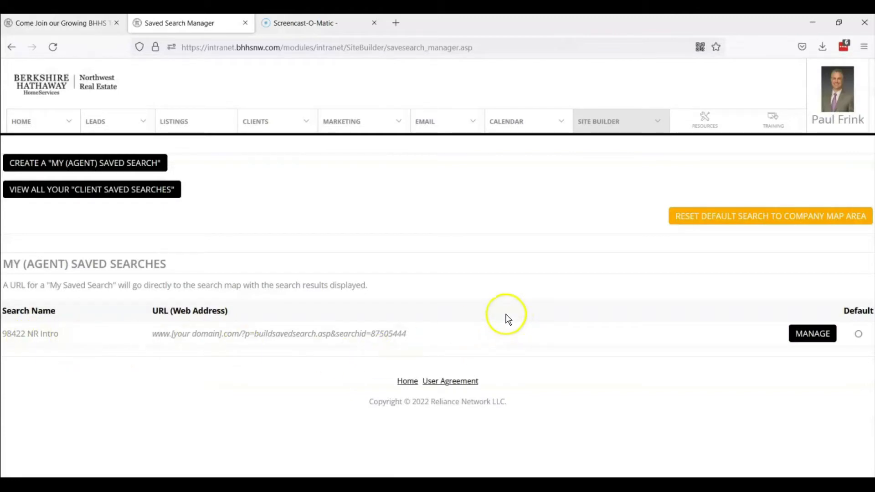
# Open the interior pages in Site Builder's collections and start adding a new SEO page.
pyautogui.moveTo(615, 127)
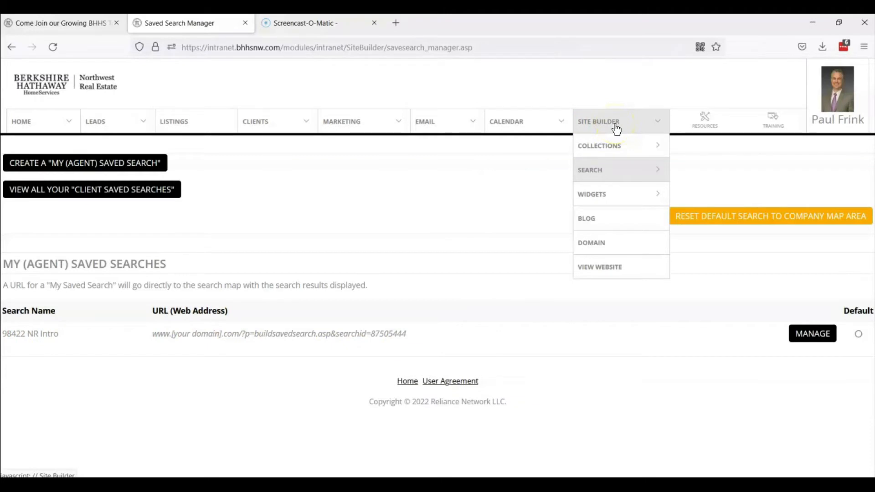
pyautogui.moveTo(621, 147)
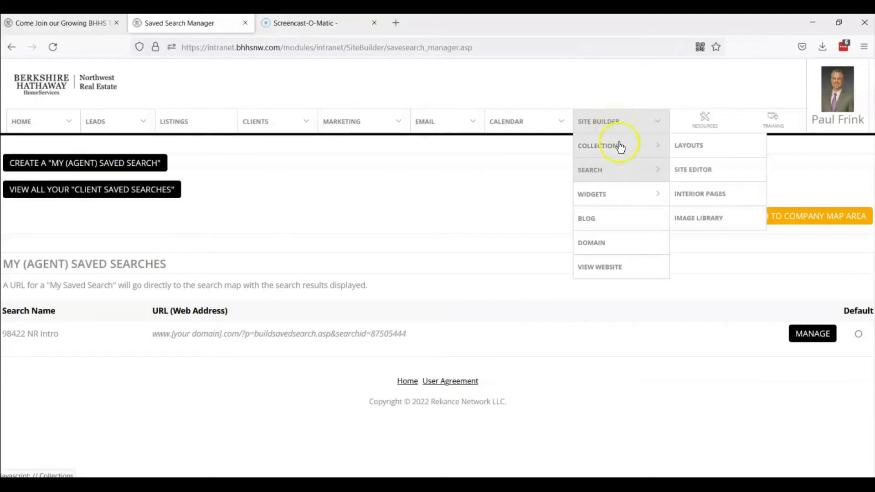
pyautogui.click(697, 192)
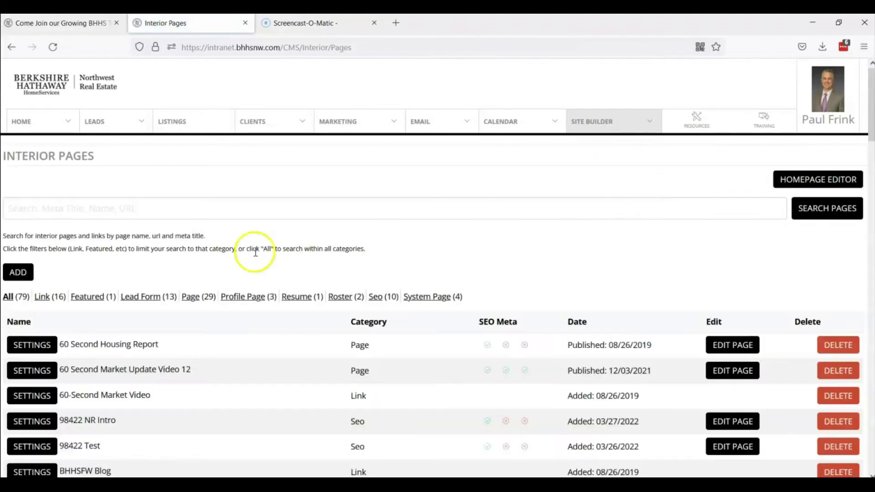
pyautogui.click(13, 275)
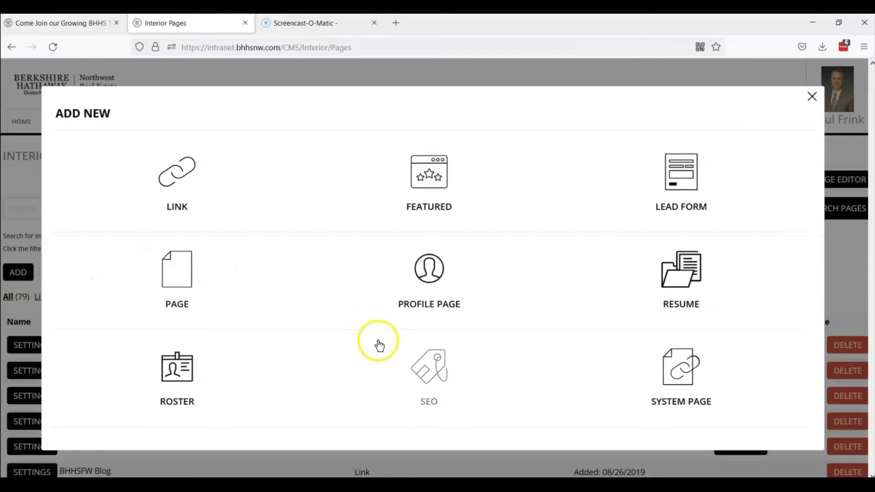
pyautogui.click(426, 377)
# Try to create the SEO page with the title 98422 NR Intro and the Luxury Neighborhood Report layout.
pyautogui.click(113, 194)
pyautogui.write('98')
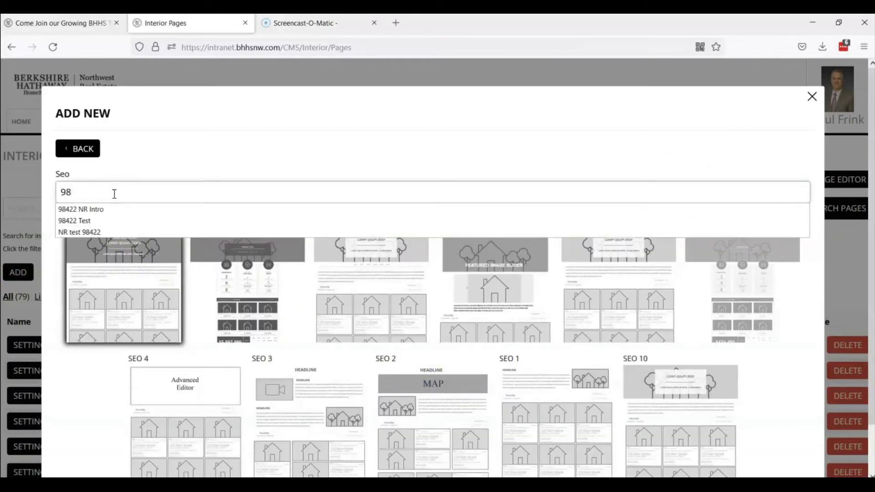
pyautogui.write('422')
pyautogui.click(102, 210)
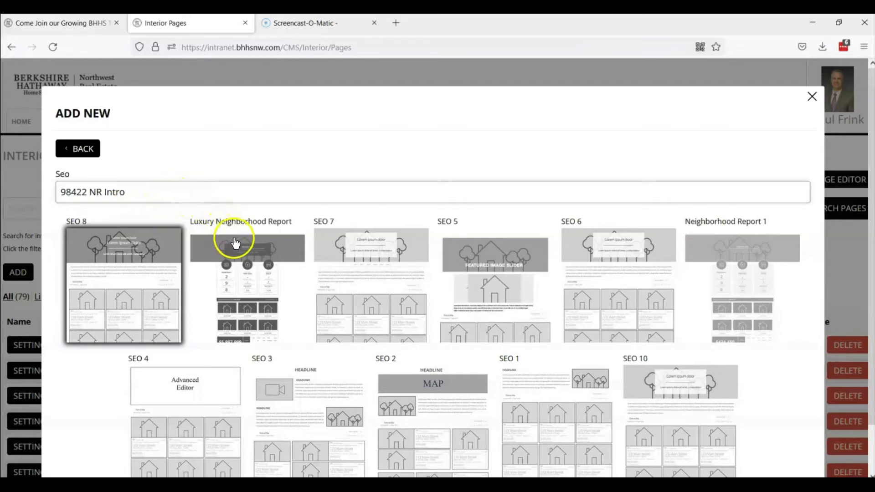
pyautogui.click(243, 274)
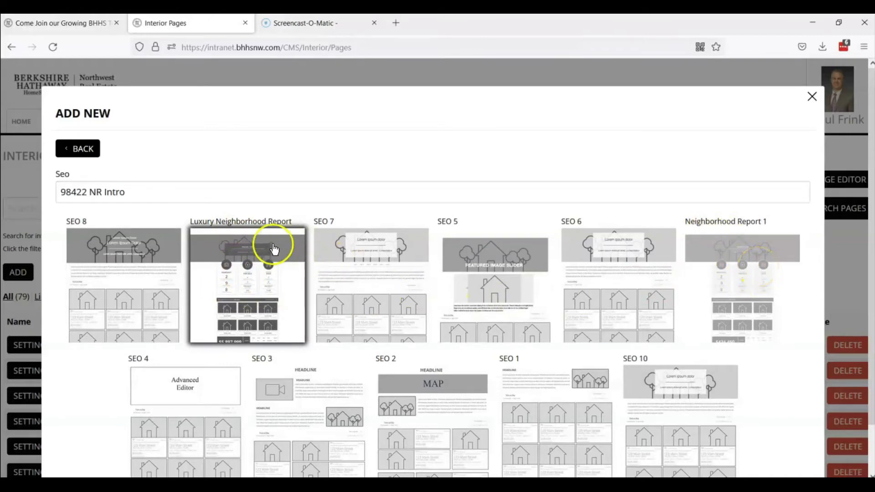
pyautogui.scroll(-2, 256, 257)
pyautogui.click(255, 259)
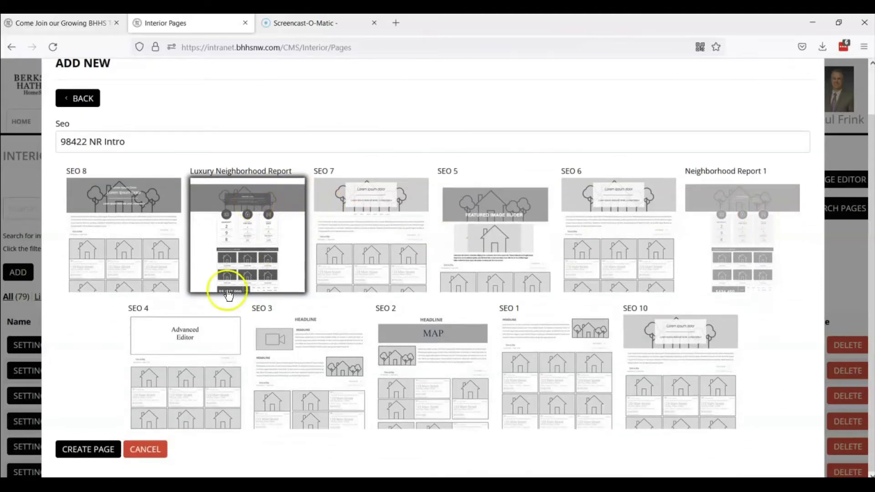
pyautogui.click(84, 454)
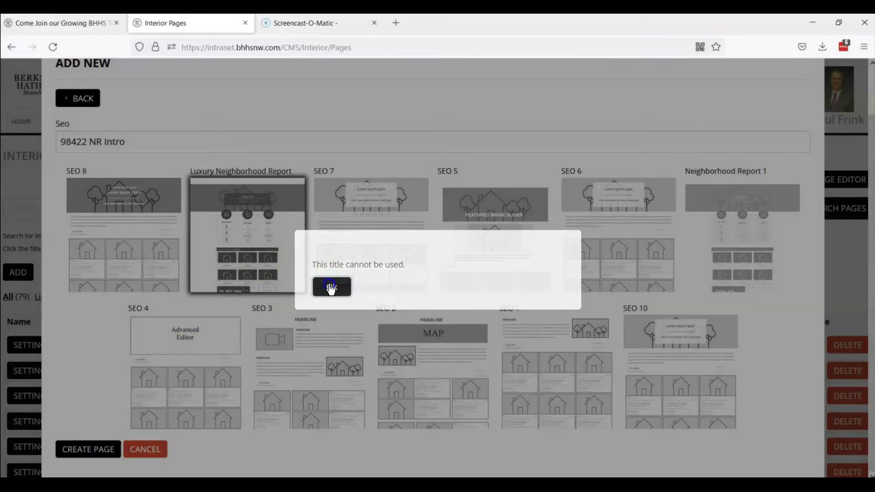
pyautogui.click(331, 287)
# Change the new SEO page's title to 98422 NR Intro 2 and create the page.
pyautogui.click(173, 143)
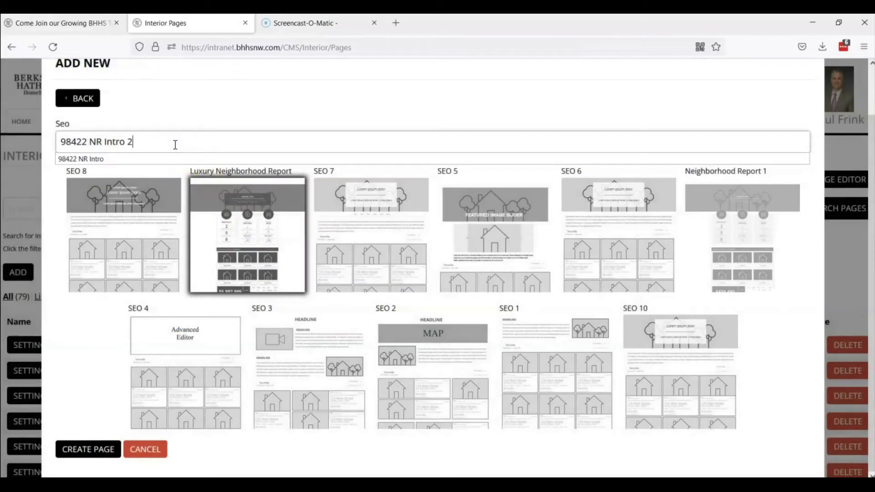
pyautogui.write('2')
pyautogui.click(93, 451)
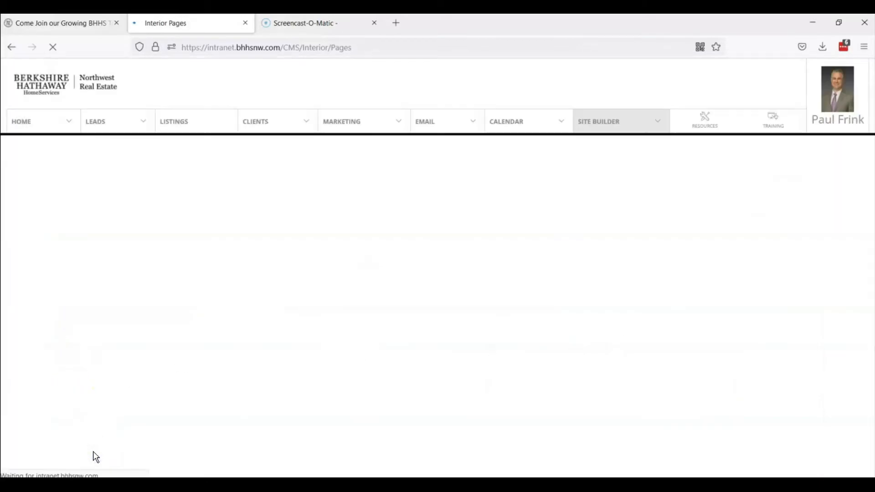
# Open the 98422 NR Intro 2 page for editing and expand its interior page content settings.
pyautogui.scroll(-3, 254, 303)
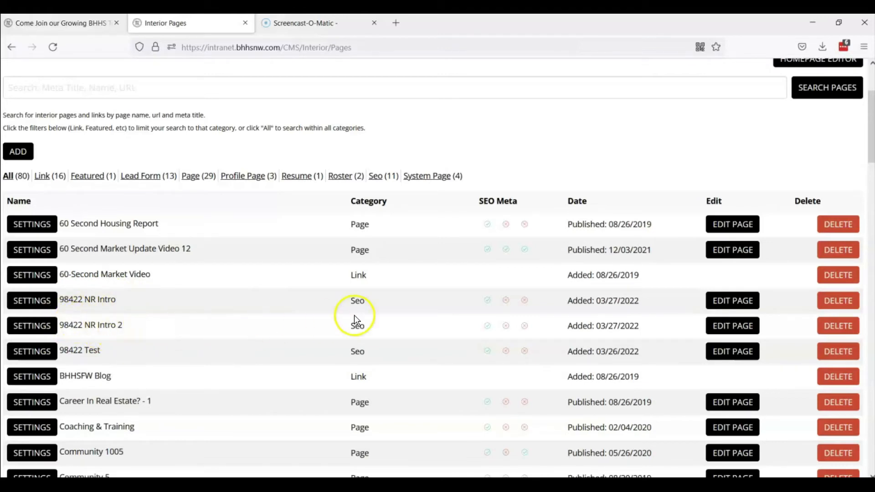
pyautogui.click(735, 326)
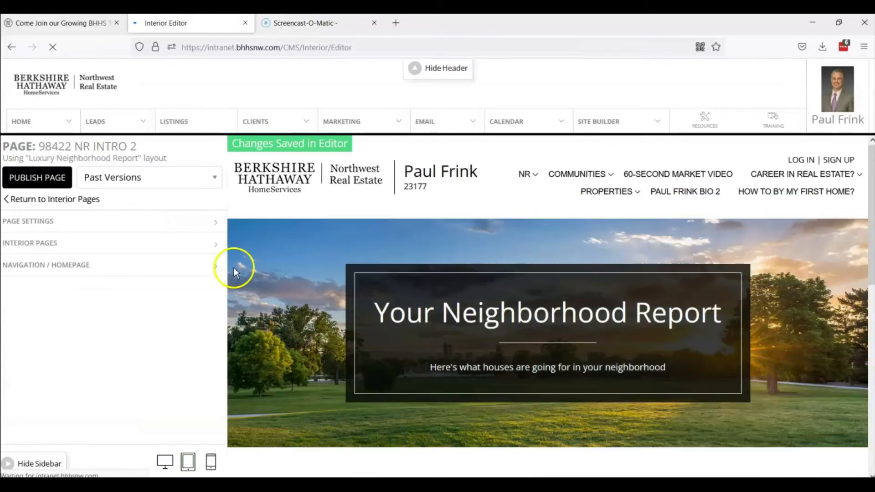
pyautogui.click(53, 246)
pyautogui.click(45, 253)
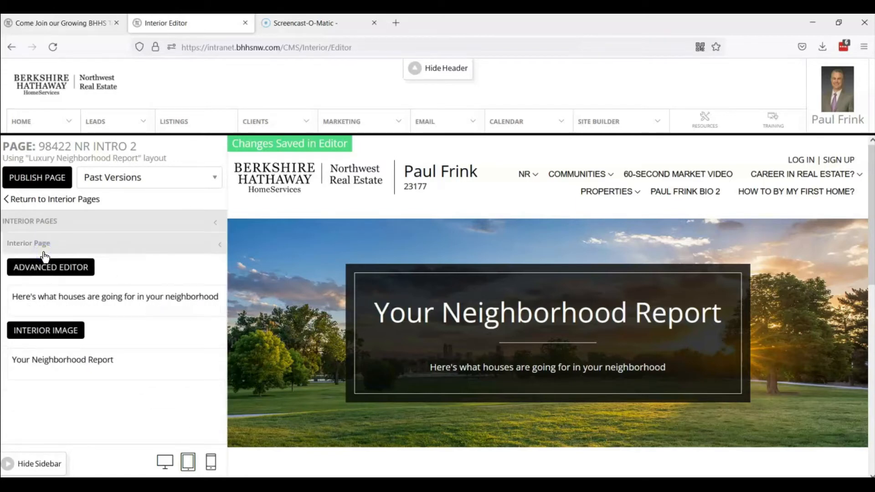
# Assign the 98422 NR Intro saved search to the neighborhood report page.
pyautogui.click(66, 263)
pyautogui.click(28, 247)
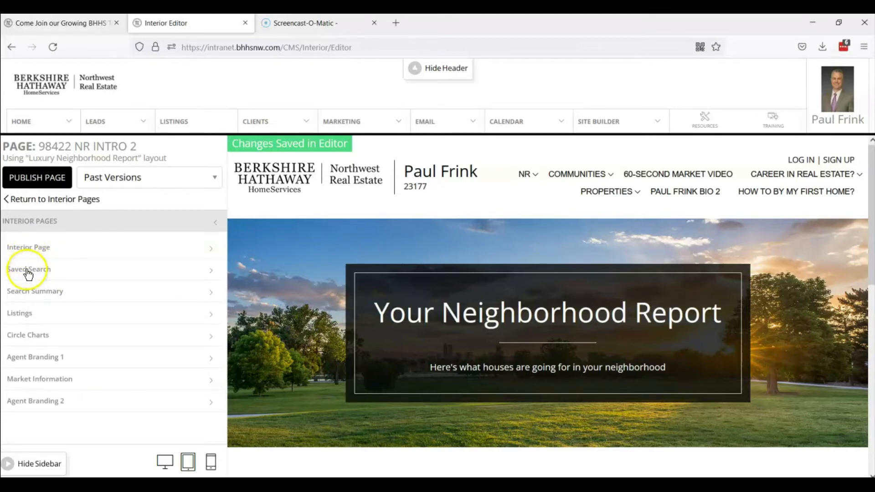
pyautogui.click(28, 272)
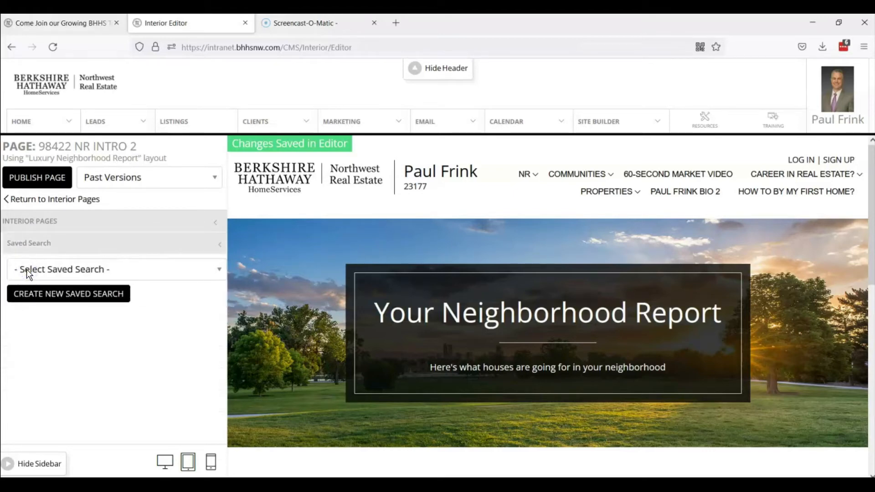
pyautogui.click(26, 269)
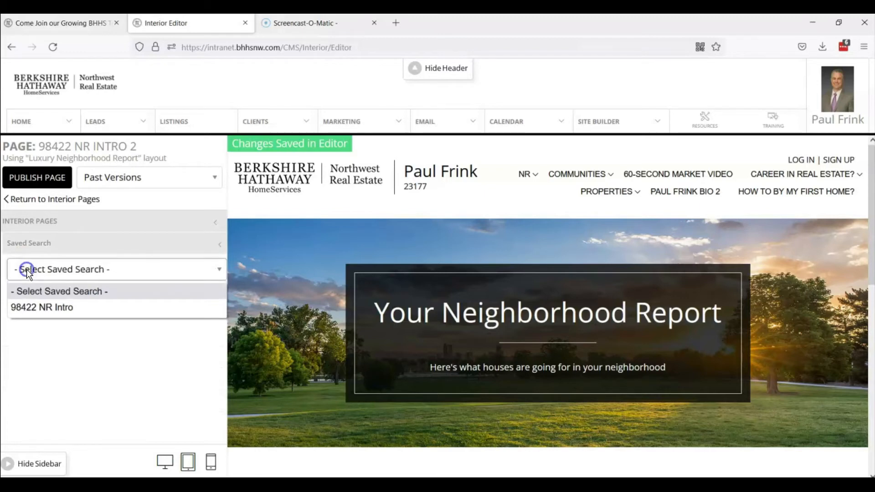
pyautogui.click(45, 308)
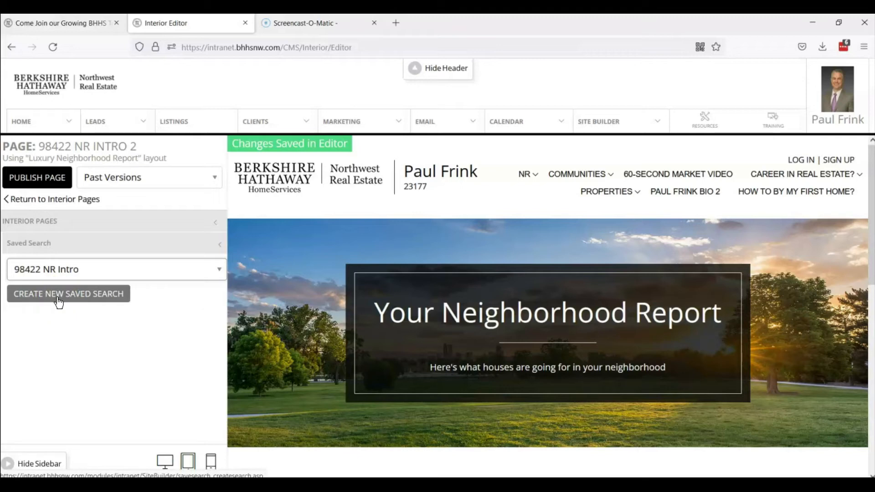
pyautogui.click(37, 245)
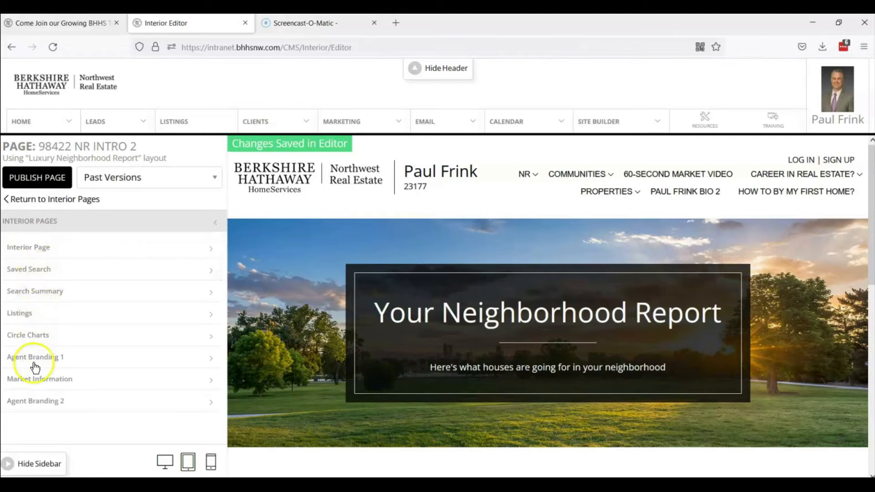
# Hide the page's Search Summary section and switch it back to shown.
pyautogui.click(32, 291)
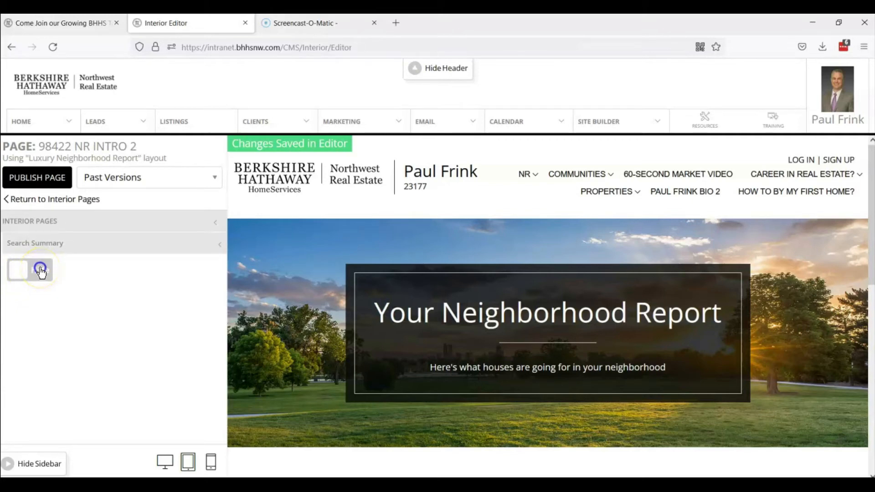
pyautogui.click(41, 272)
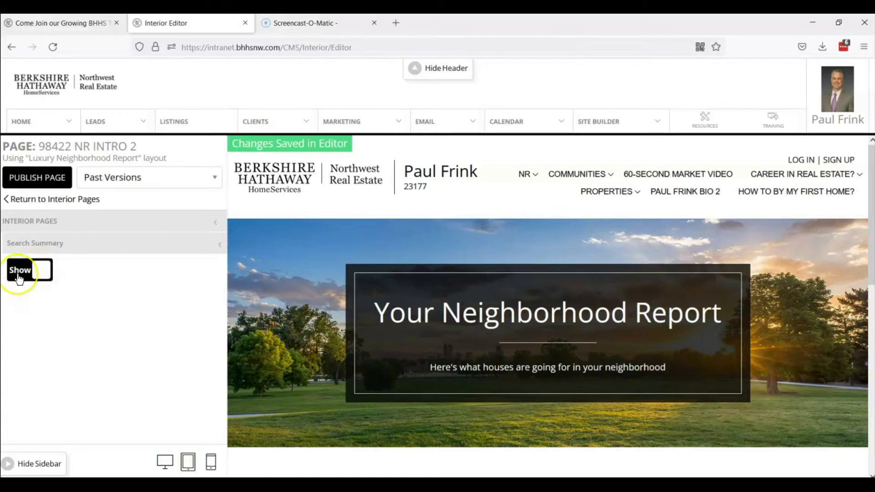
pyautogui.click(19, 278)
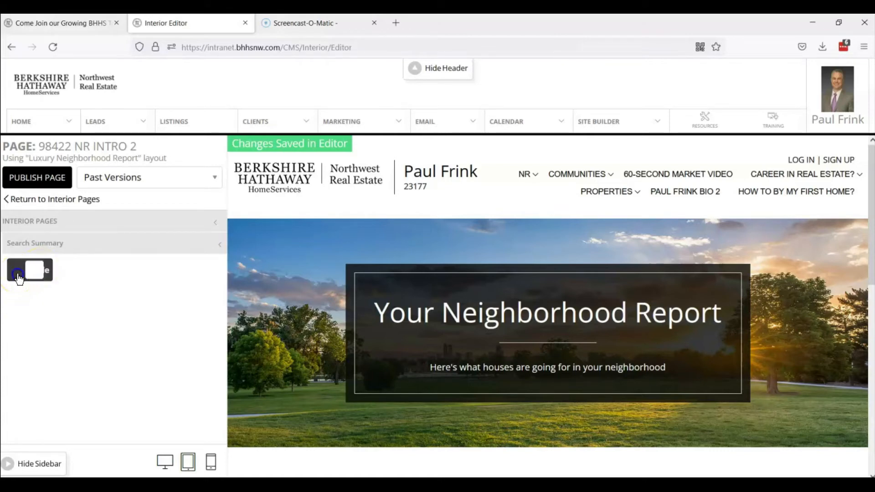
pyautogui.click(37, 248)
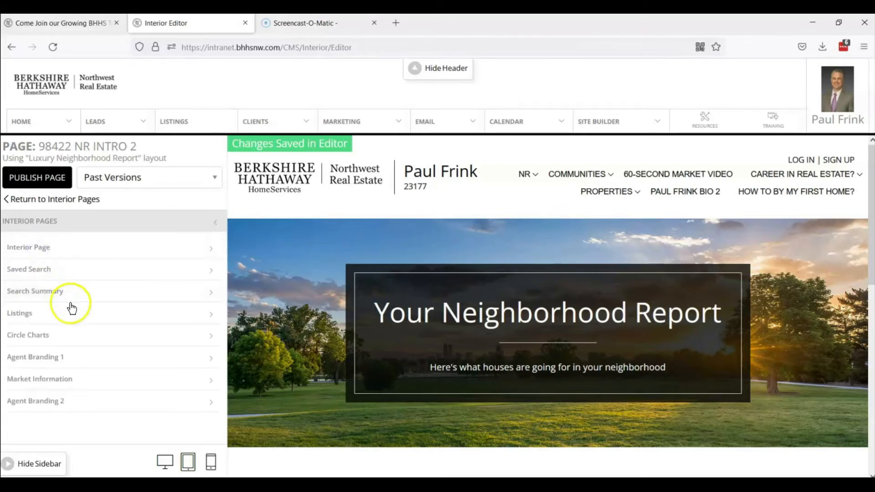
# Hide the Agent Branding 2 section of the interior page and return to the main page options.
pyautogui.scroll(-5, 466, 330)
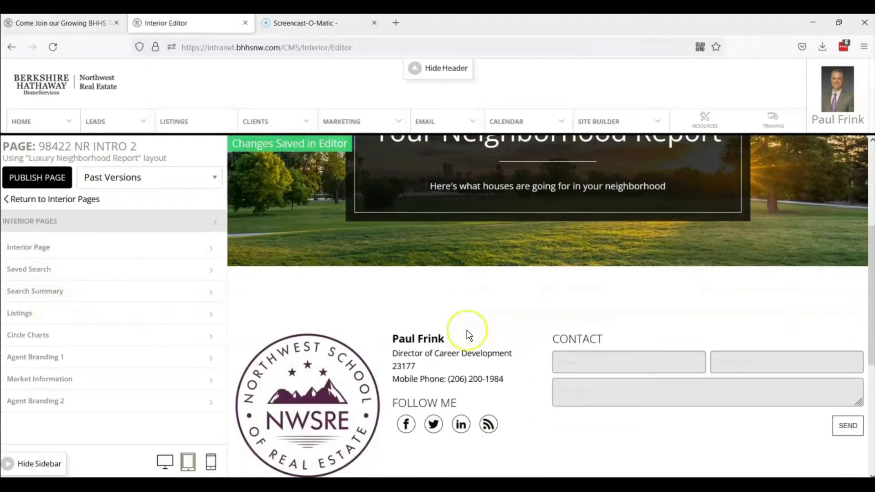
pyautogui.scroll(5, 466, 330)
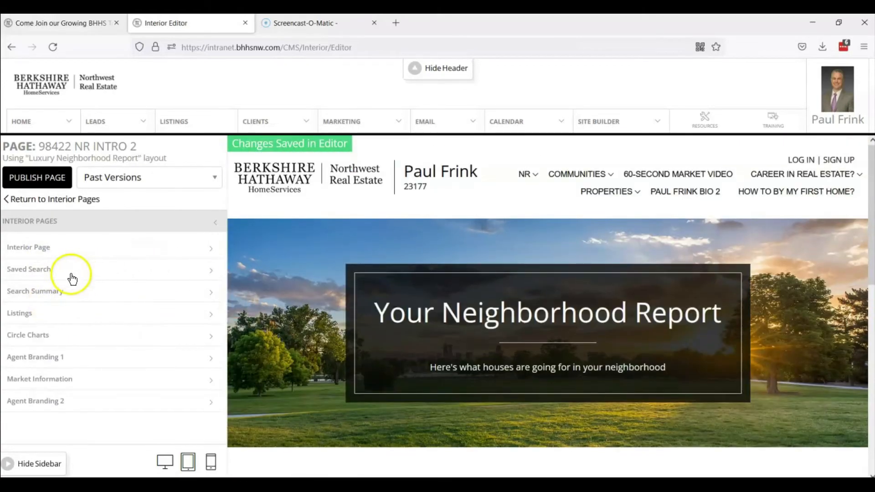
pyautogui.click(44, 401)
pyautogui.click(39, 272)
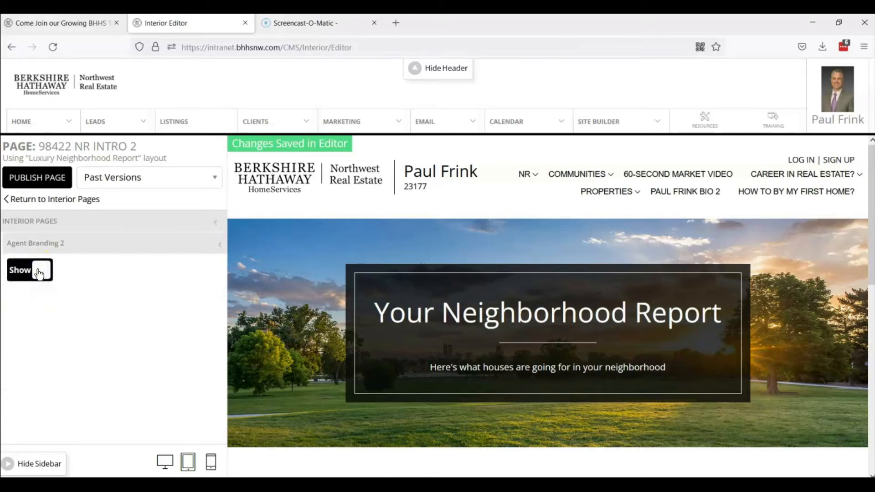
pyautogui.click(23, 273)
pyautogui.click(25, 246)
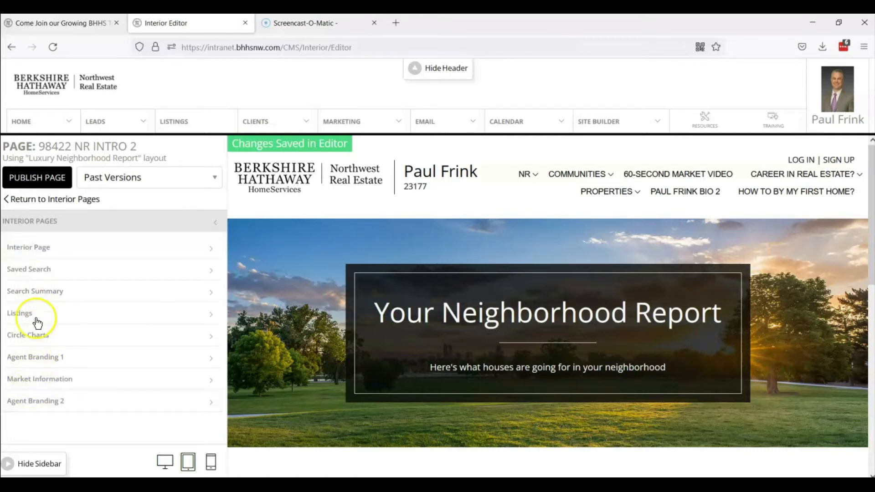
pyautogui.click(39, 221)
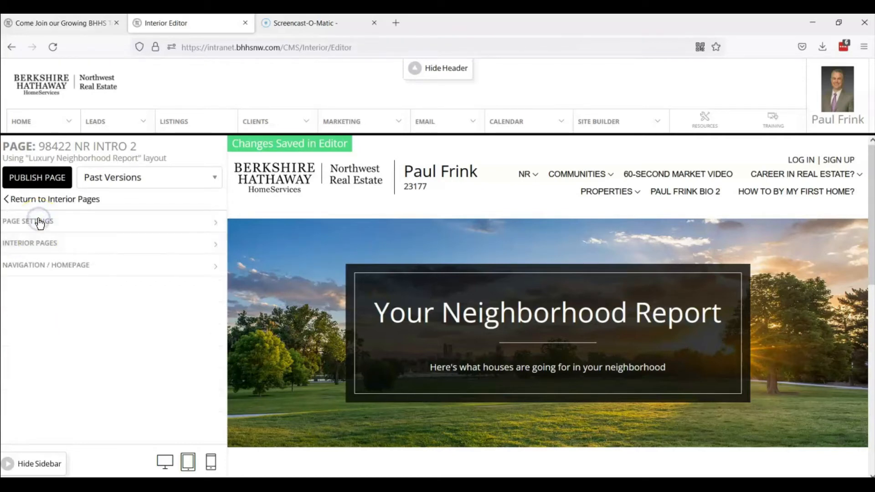
pyautogui.click(39, 245)
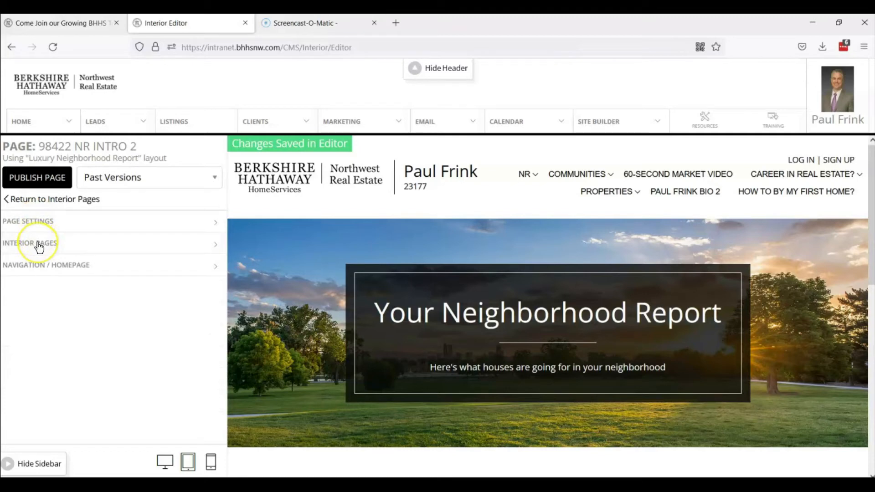
# Publish the 98422 NR Intro 2 page and review its snapshot, listings, circle charts and first agent branding block.
pyautogui.click(39, 180)
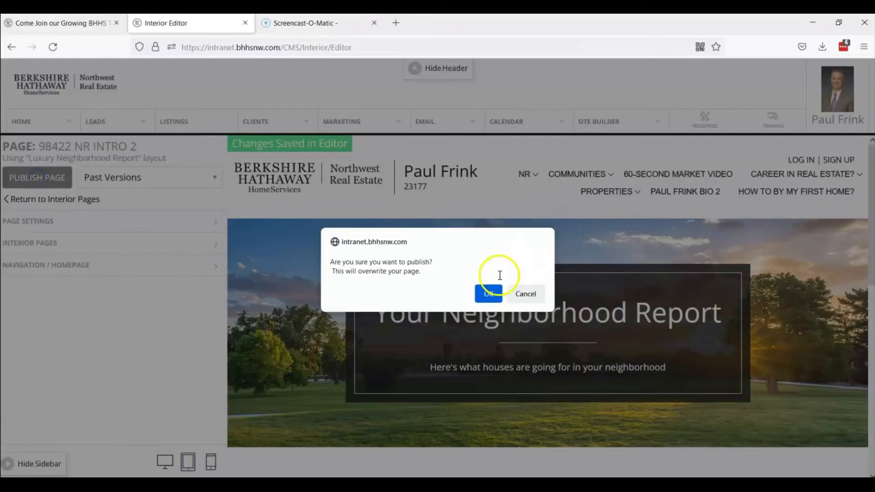
pyautogui.click(486, 293)
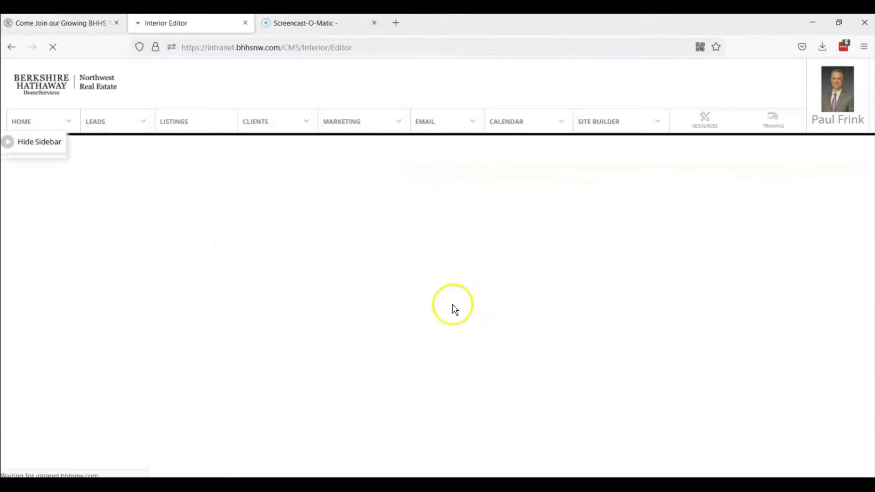
pyautogui.scroll(-5, 529, 266)
pyautogui.scroll(-3, 532, 264)
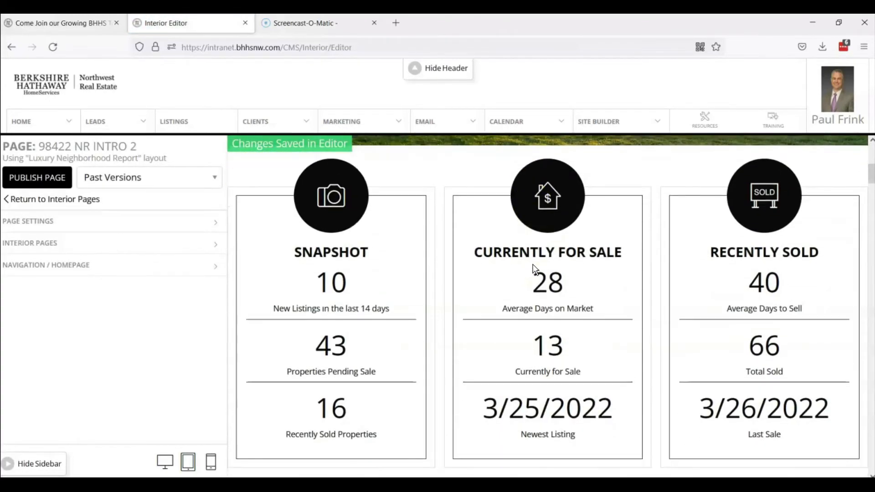
pyautogui.scroll(-7, 535, 269)
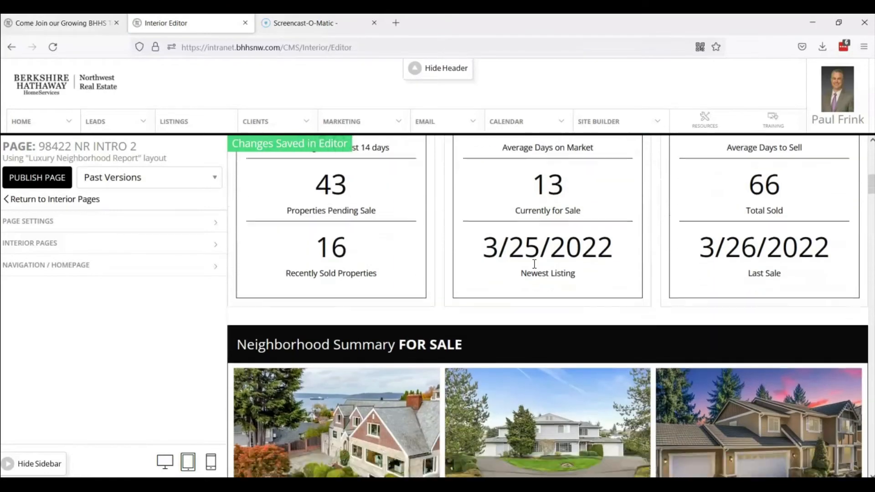
pyautogui.scroll(-12, 537, 266)
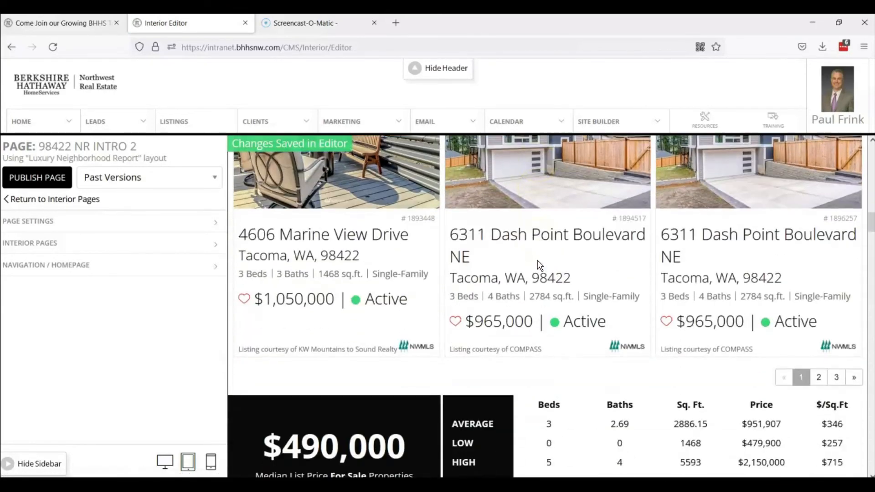
pyautogui.scroll(-14, 537, 266)
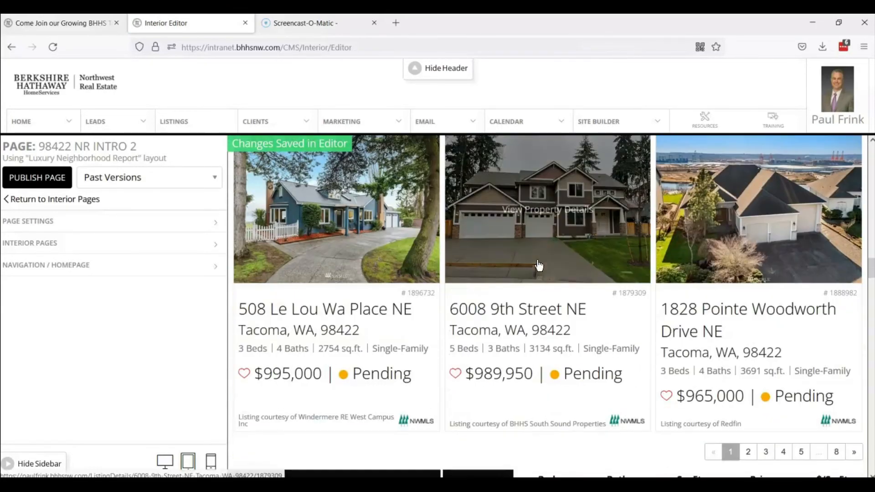
pyautogui.scroll(-14, 538, 265)
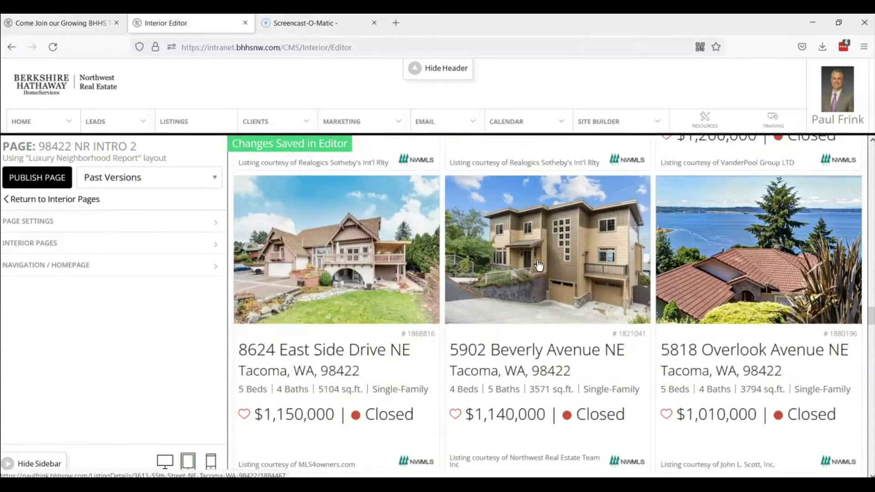
pyautogui.scroll(-5, 537, 260)
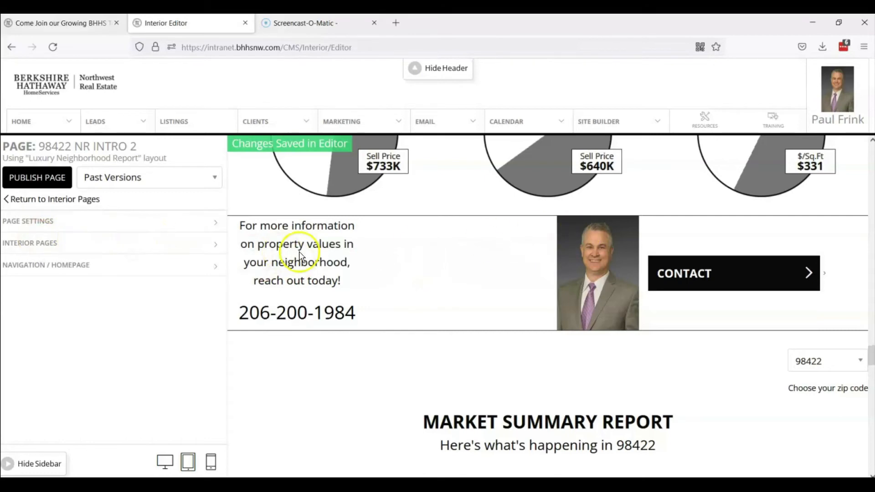
# Hide the Agent Branding 1 section between the circle charts and the market summary report.
pyautogui.click(51, 243)
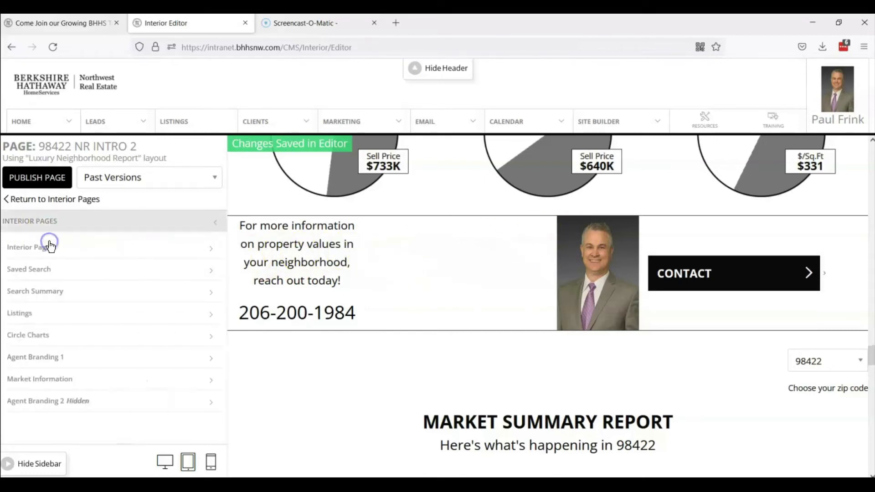
pyautogui.click(39, 359)
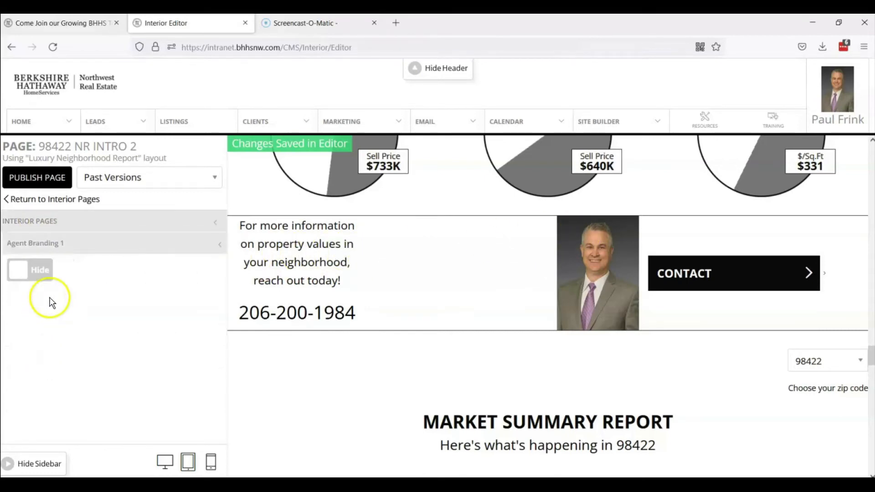
pyautogui.click(41, 274)
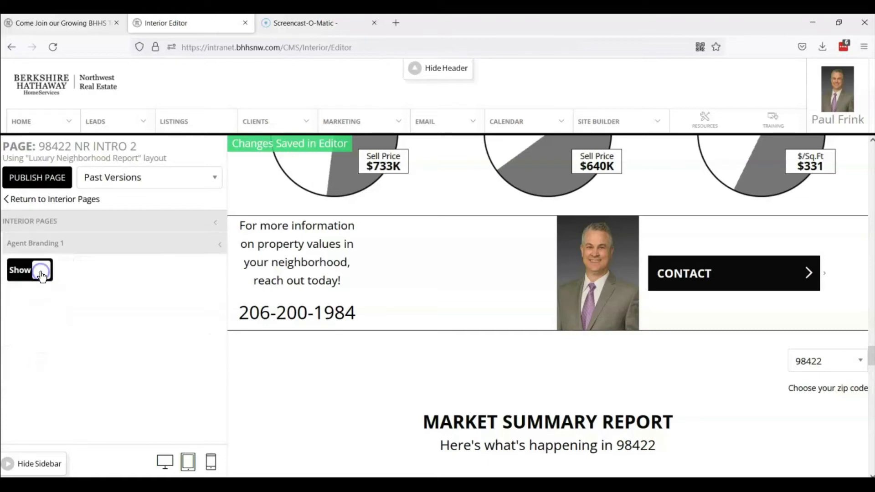
pyautogui.click(39, 245)
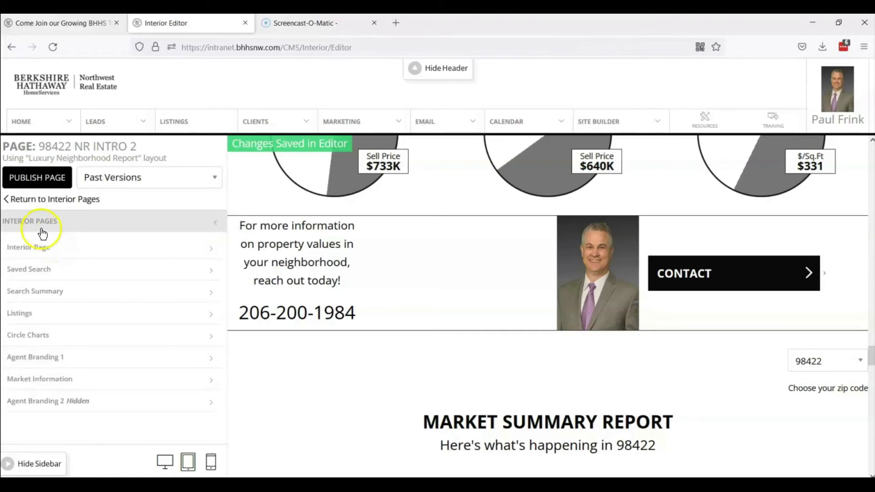
pyautogui.click(35, 226)
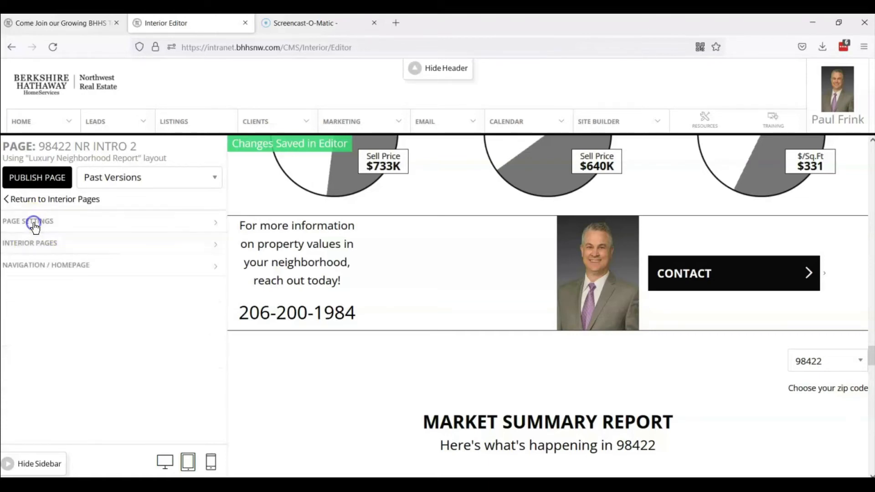
# Republish the page and check the report from the listings through the market summary.
pyautogui.click(42, 179)
pyautogui.click(482, 291)
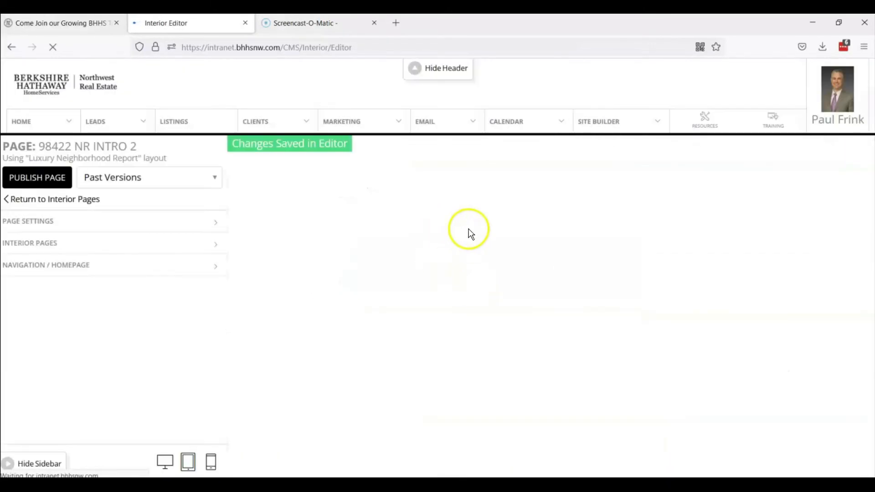
pyautogui.scroll(-20, 485, 242)
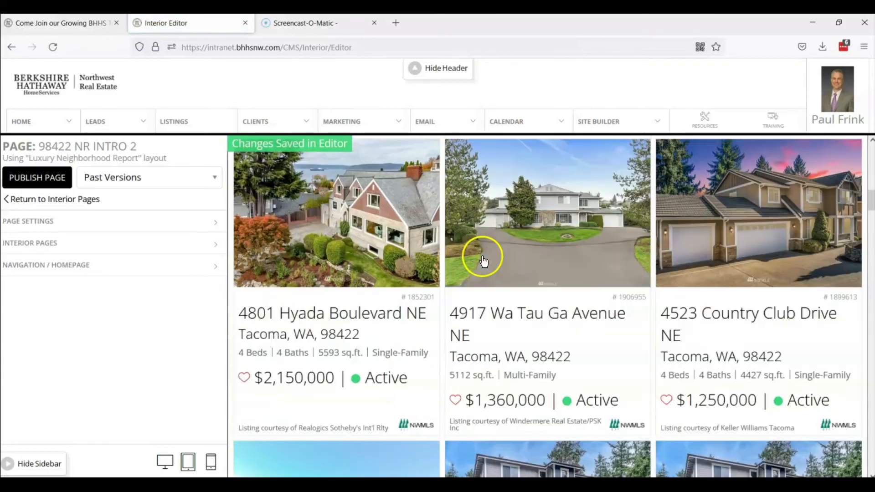
pyautogui.scroll(-20, 482, 258)
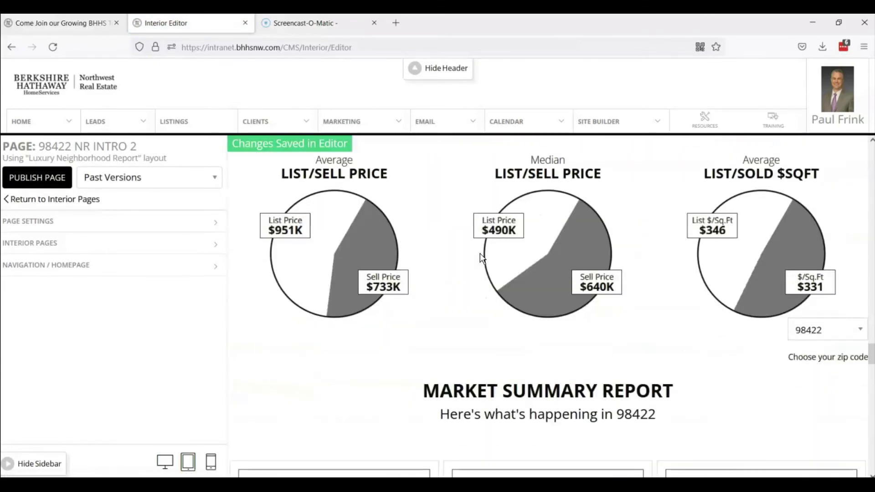
pyautogui.scroll(-5, 480, 253)
pyautogui.scroll(10, 480, 254)
# Publish the 98422 NR Intro 2 page once more, overwriting its current version.
pyautogui.click(192, 268)
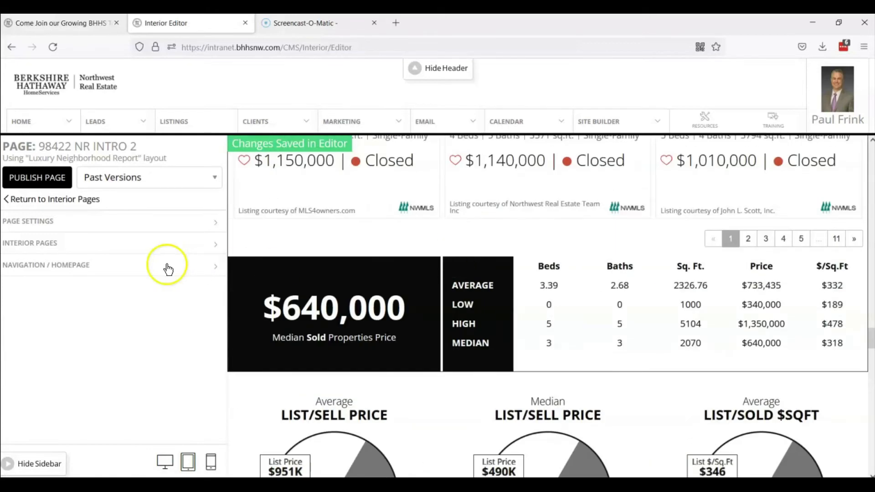
pyautogui.click(27, 178)
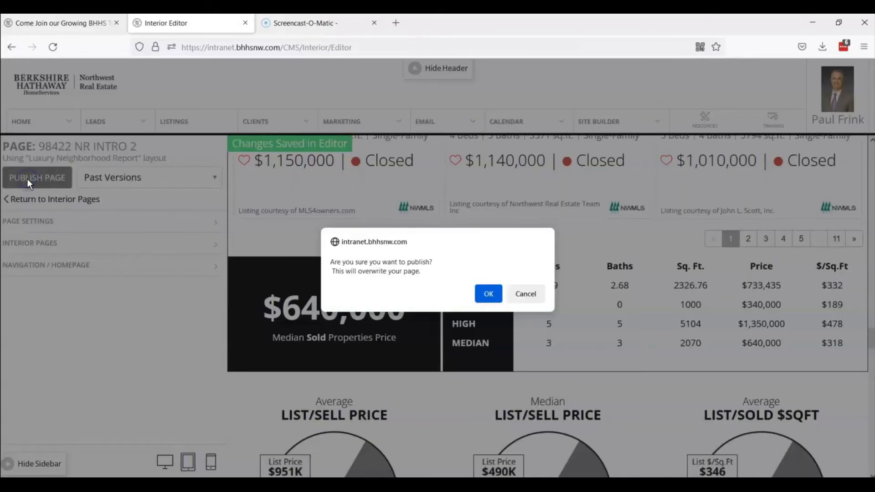
pyautogui.click(489, 294)
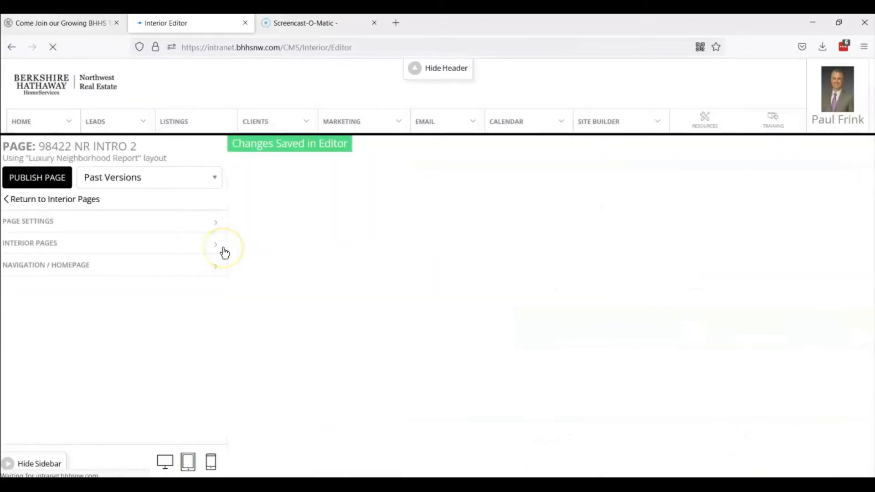
pyautogui.scroll(-3, 545, 296)
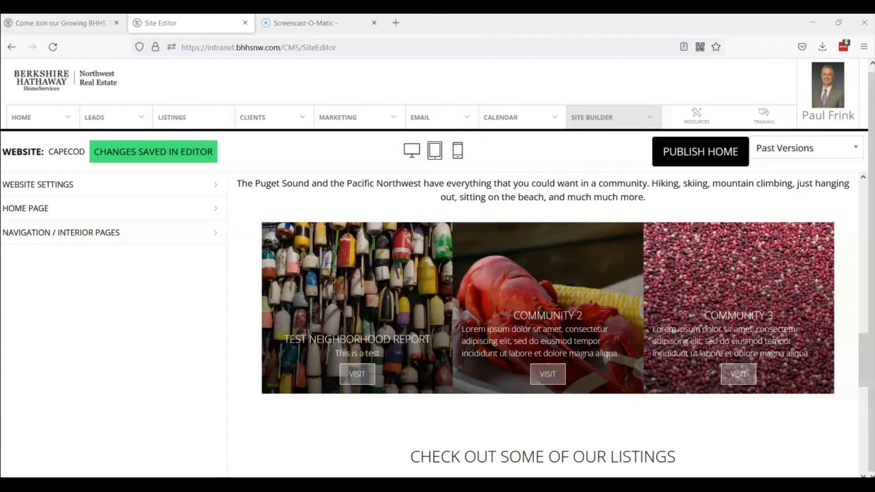
# Open the website layouts gallery and examine which features, such as community tiles and custom calls to action, each design offers.
pyautogui.click(608, 119)
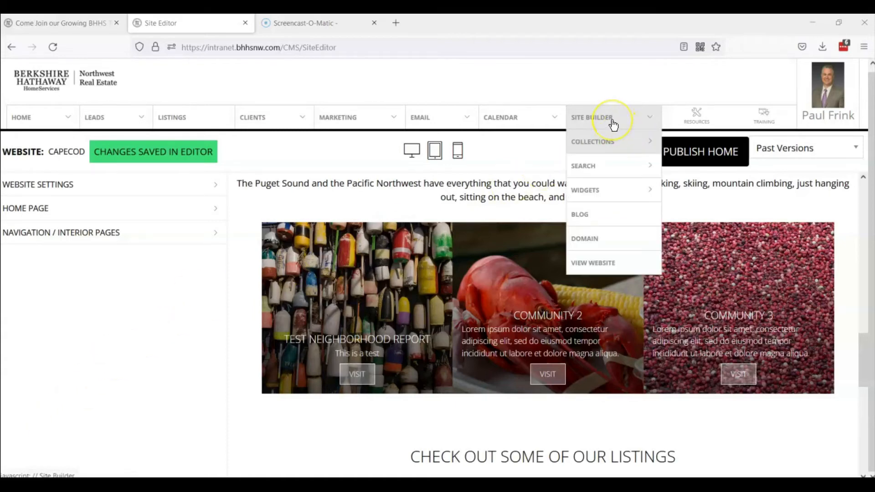
pyautogui.moveTo(611, 138)
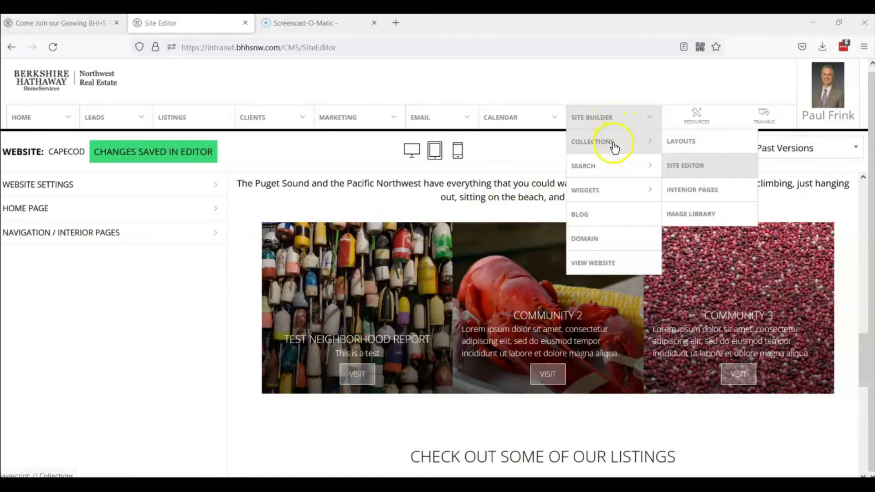
pyautogui.click(683, 142)
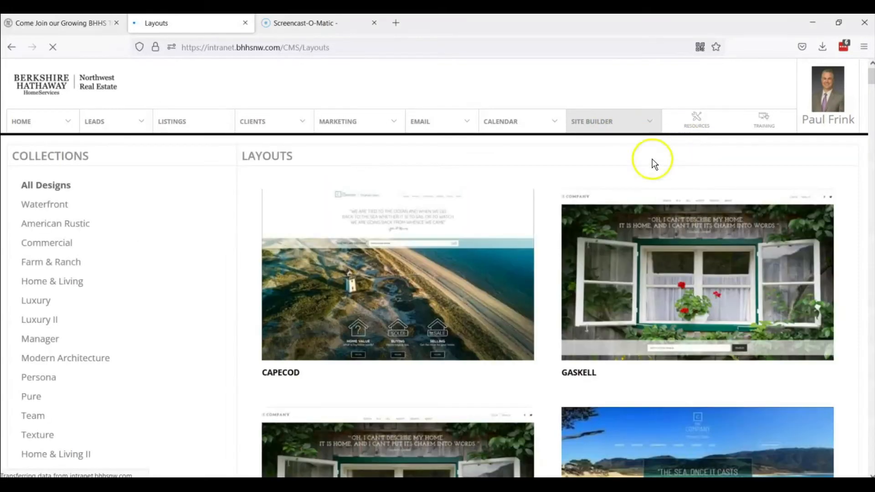
pyautogui.moveTo(401, 264)
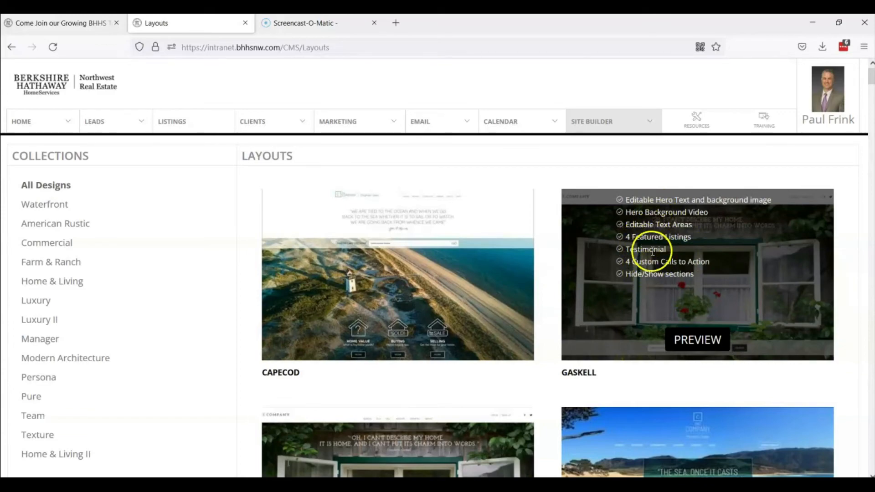
pyautogui.scroll(-3, 653, 253)
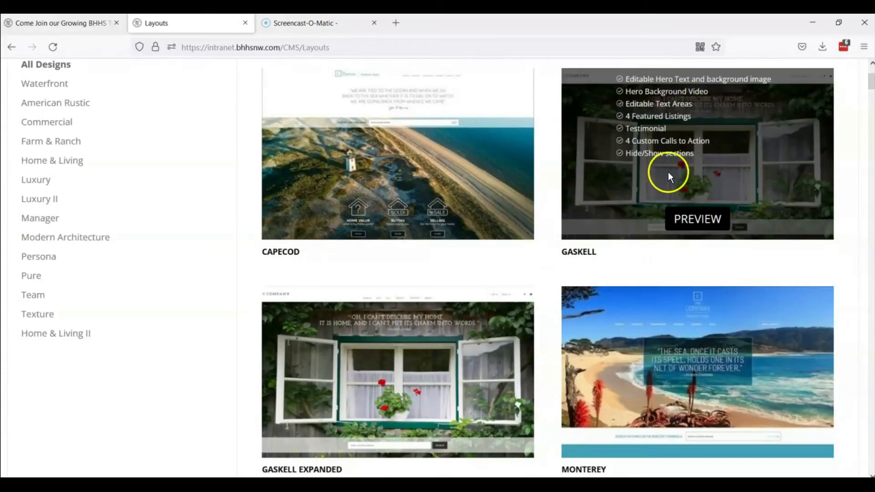
pyautogui.scroll(-3, 668, 172)
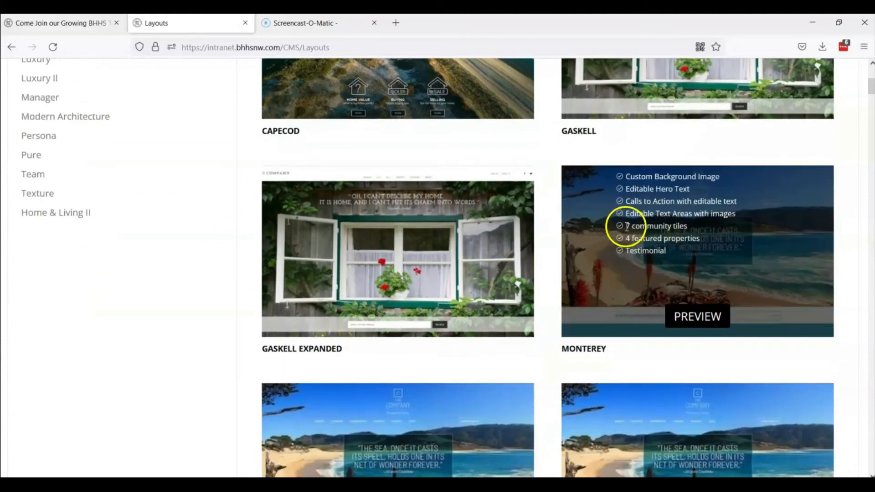
pyautogui.moveTo(457, 243)
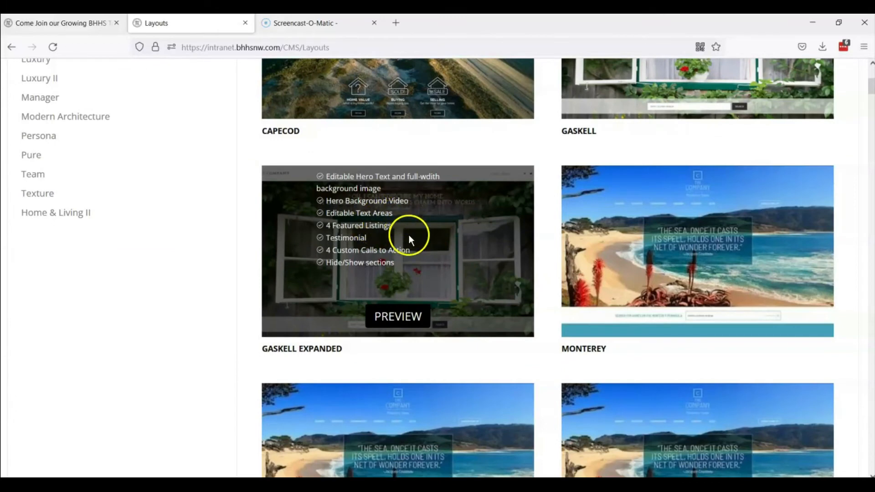
pyautogui.moveTo(383, 433)
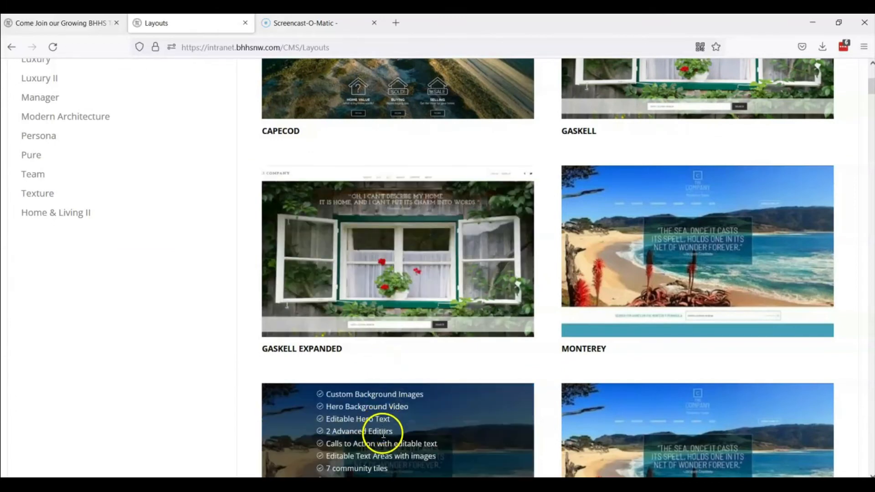
pyautogui.scroll(-3, 383, 433)
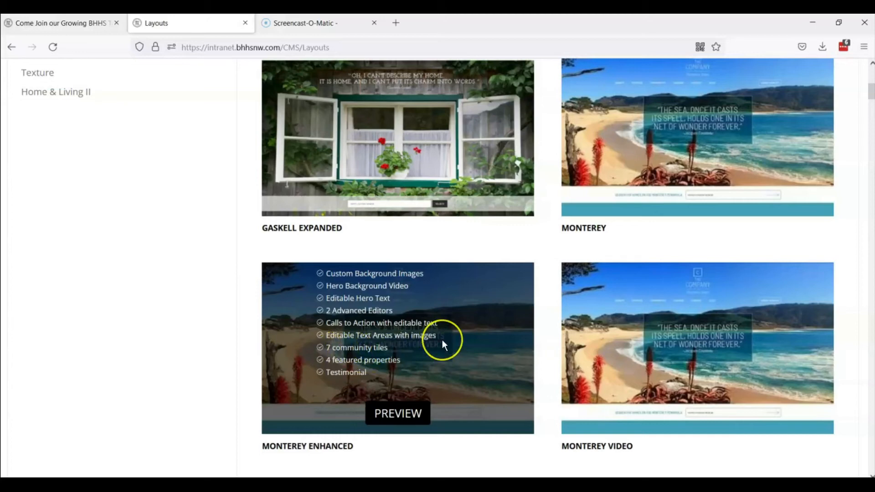
pyautogui.scroll(5, 442, 340)
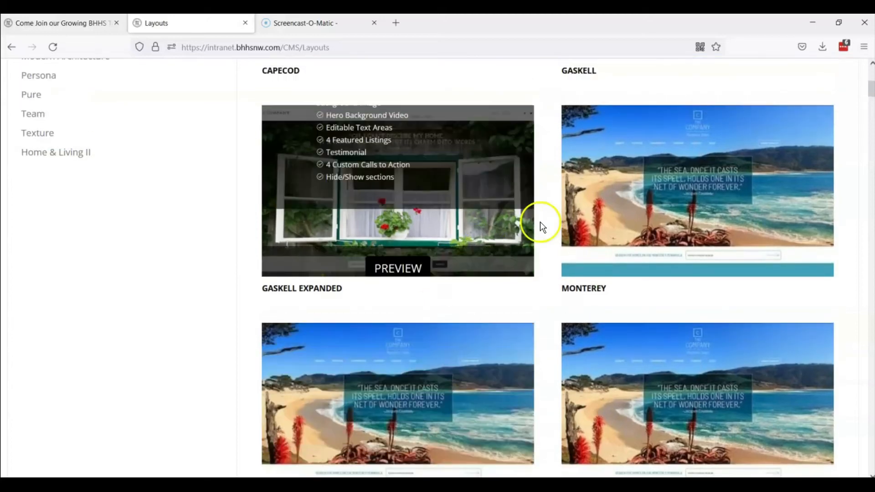
pyautogui.scroll(3, 595, 199)
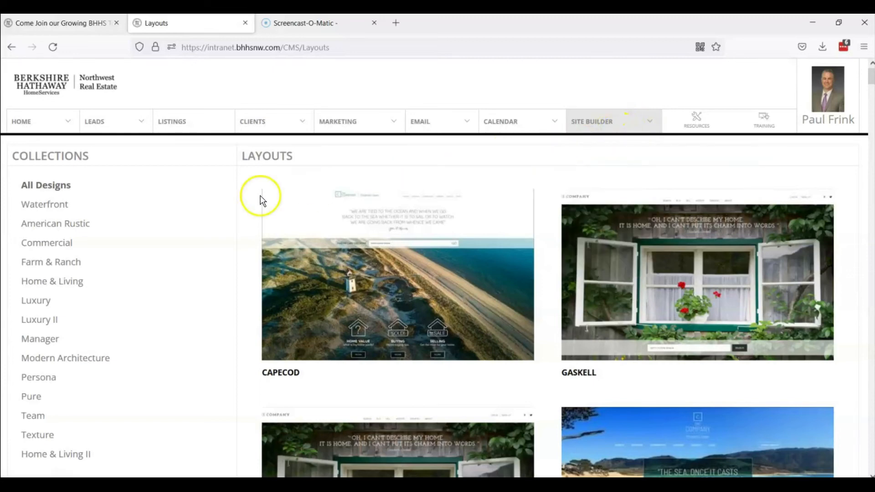
# Return to the site editor, bring the community tiles into view and open the home page settings.
pyautogui.moveTo(609, 117)
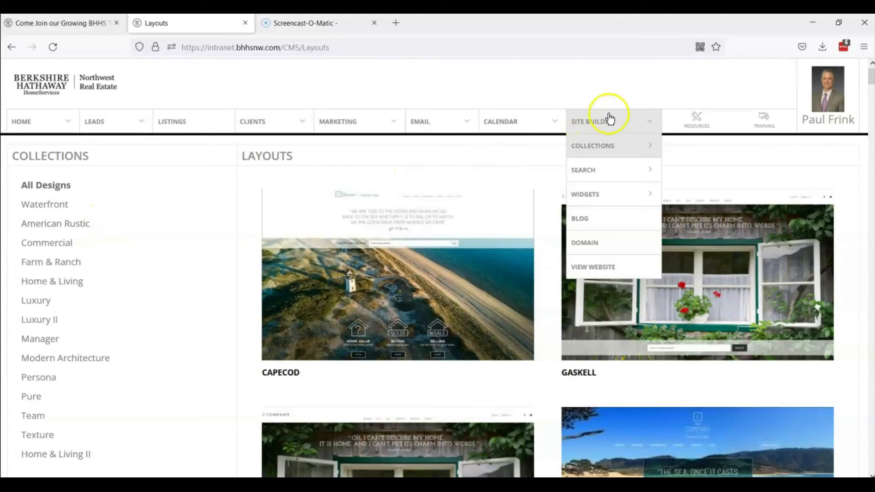
pyautogui.moveTo(611, 149)
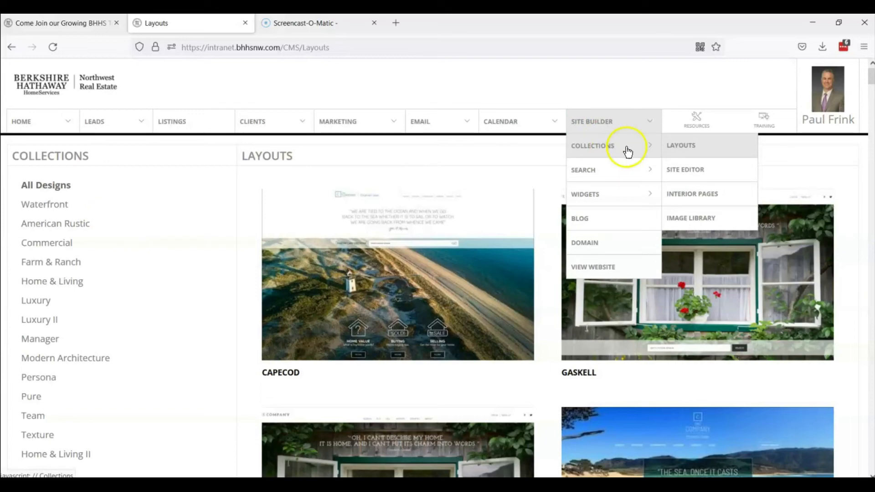
pyautogui.click(695, 169)
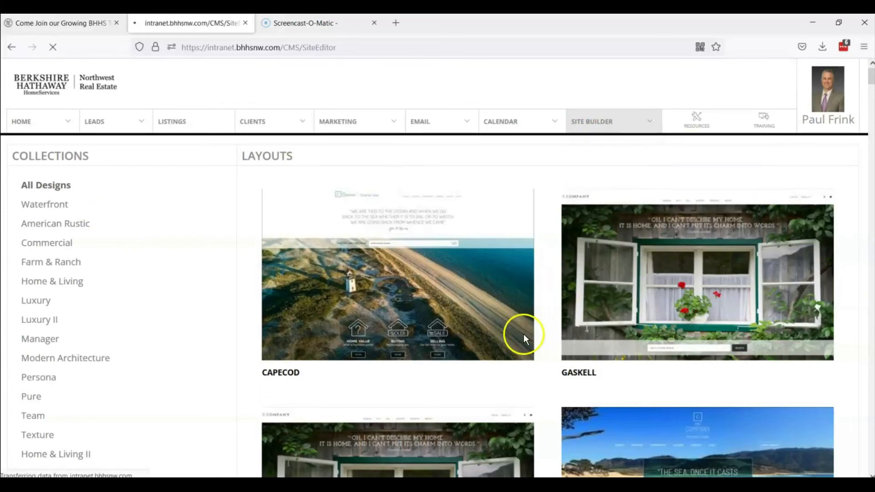
pyautogui.scroll(-15, 582, 297)
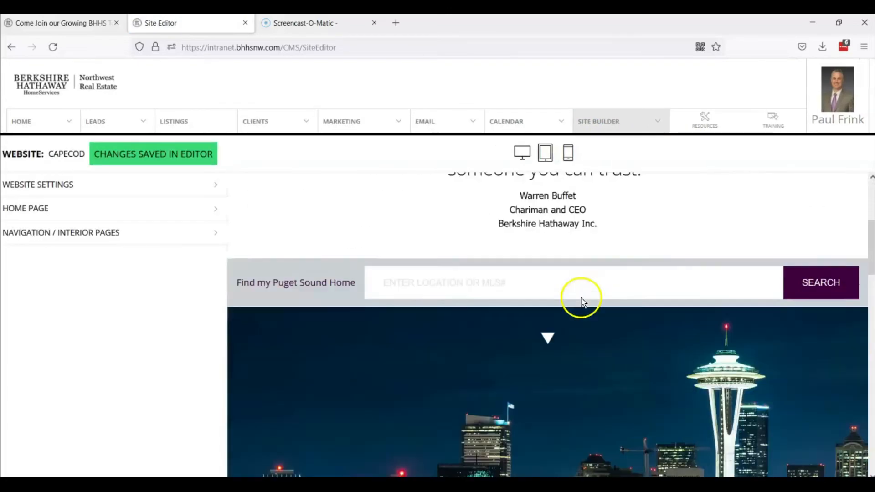
pyautogui.scroll(2, 307, 358)
pyautogui.scroll(-2, 362, 358)
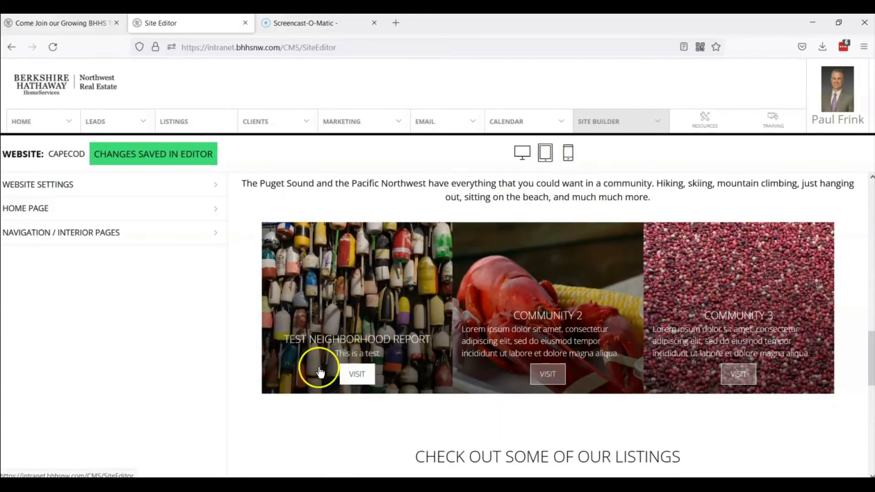
pyautogui.click(28, 209)
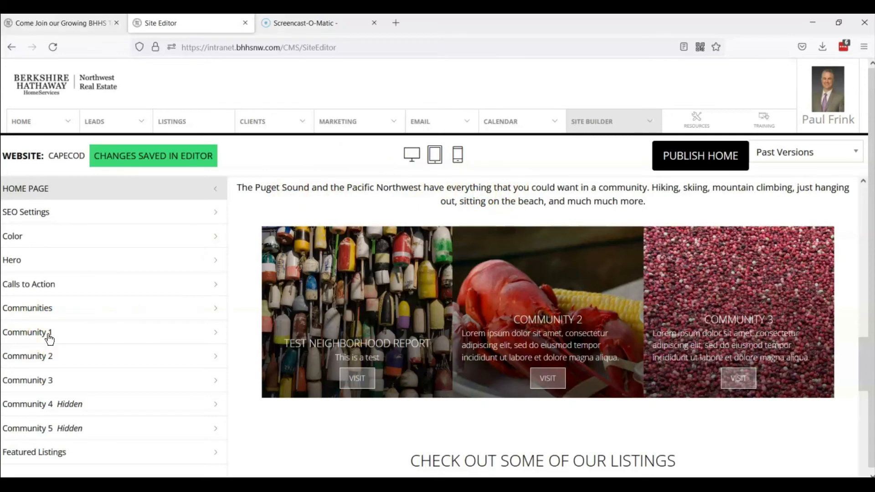
# Try the show/hide switch of the hidden Community 4 tile and return to the home page sections.
pyautogui.click(55, 410)
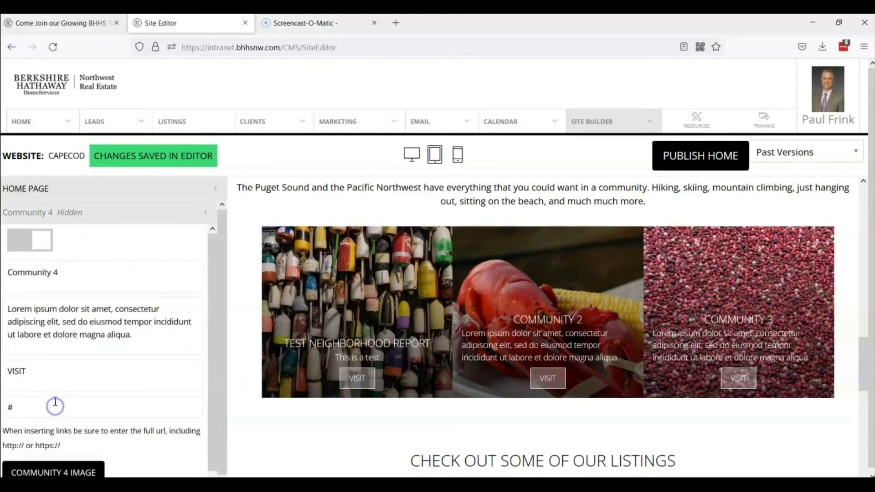
pyautogui.click(20, 241)
pyautogui.click(35, 242)
pyautogui.click(34, 243)
pyautogui.click(34, 214)
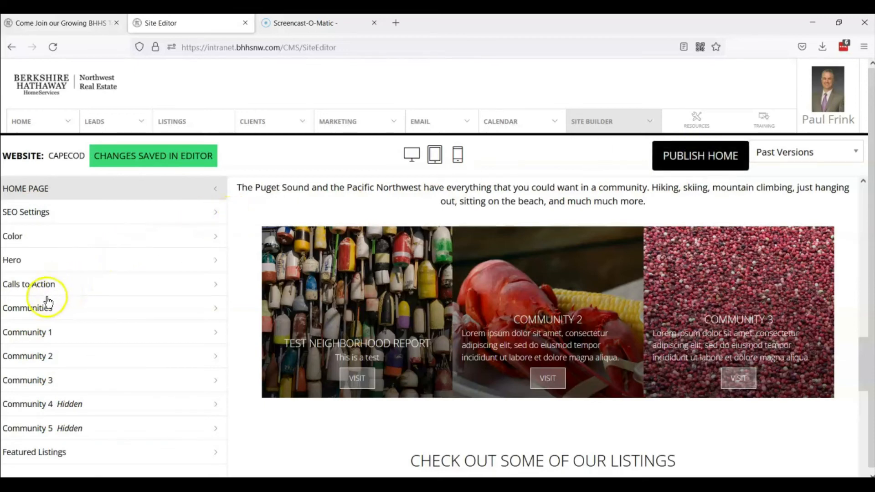
# Set the Community 1 tile's button text to "Launch" and open its empty link field for editing.
pyautogui.click(32, 334)
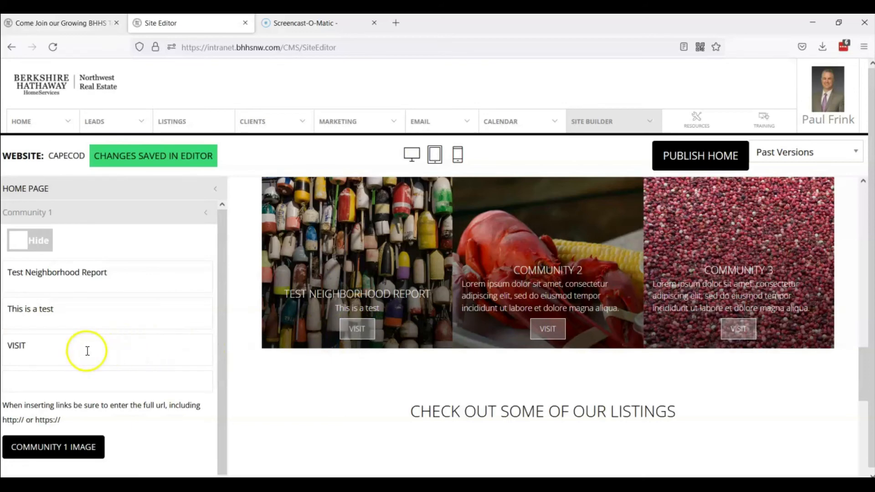
pyautogui.click(67, 345)
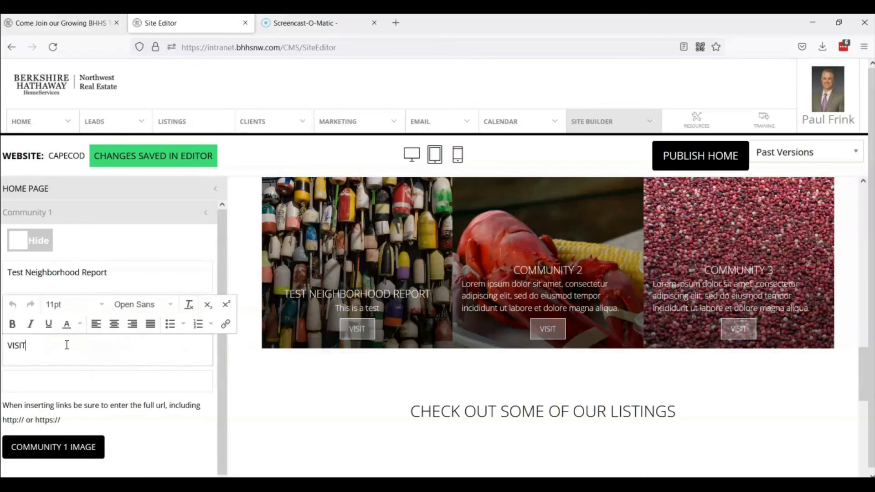
pyautogui.press('BackSpace')
pyautogui.press('BackSpace')
pyautogui.write('Launch')
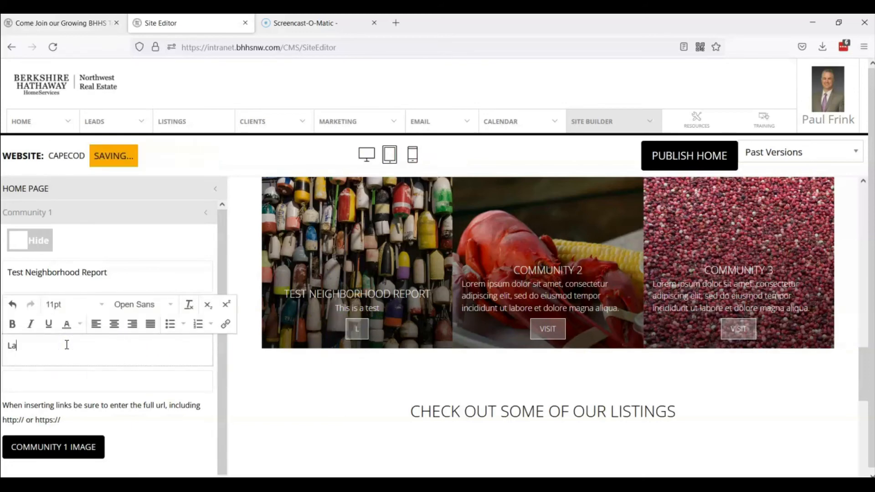
pyautogui.click(36, 382)
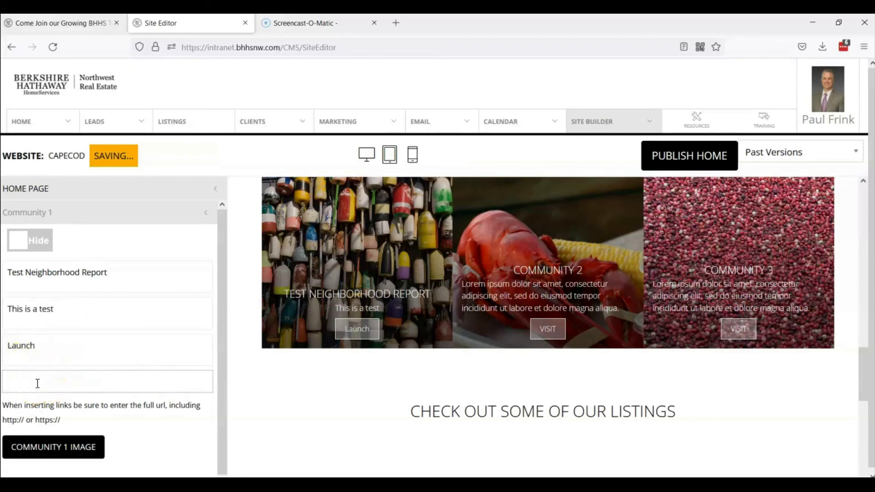
pyautogui.click(9, 383)
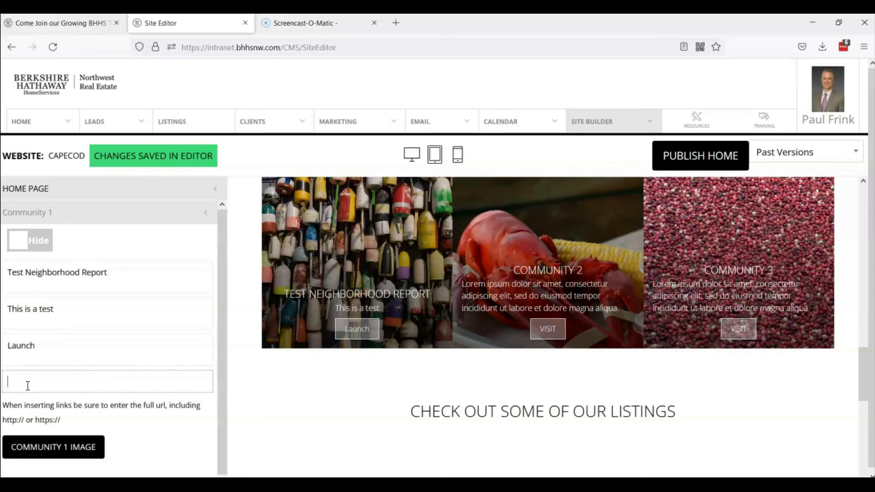
# Open the published web report of 98422 NR Intro 2 from the neighborhood reports list.
pyautogui.click(343, 129)
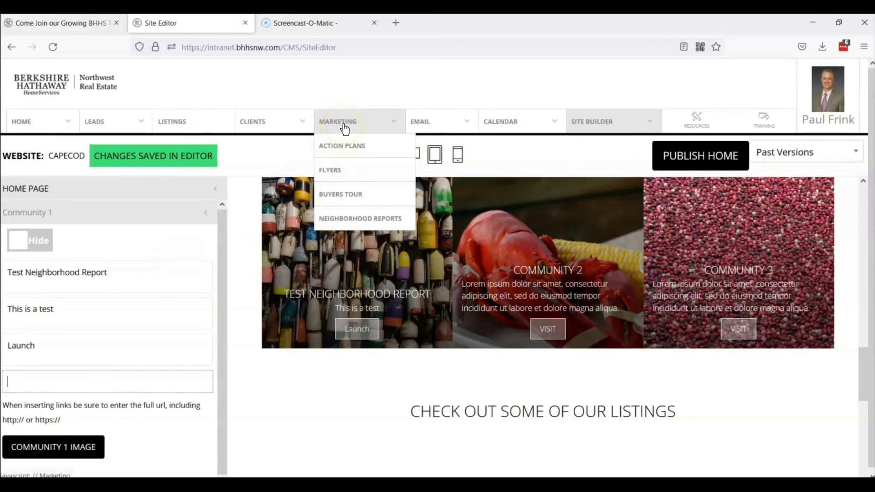
pyautogui.click(344, 225)
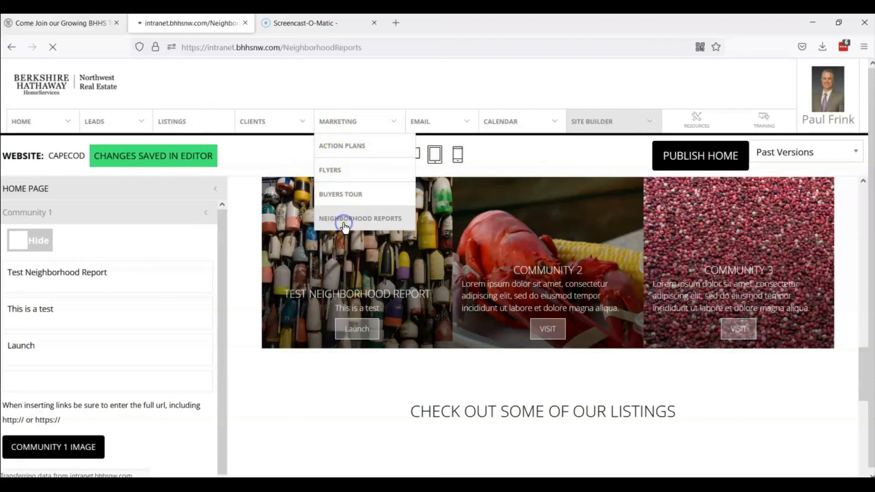
pyautogui.scroll(-4, 318, 250)
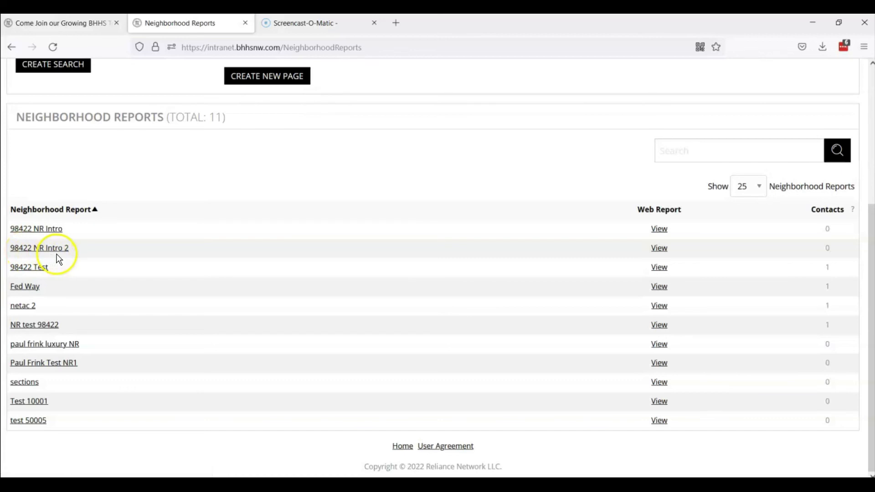
pyautogui.click(658, 249)
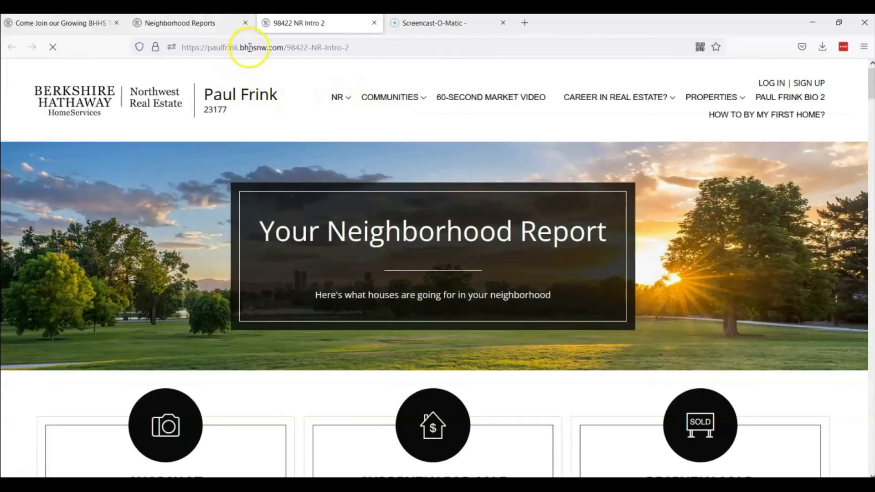
# Copy the full web address of the 98422 NR Intro 2 report page and close that page.
pyautogui.click(249, 47)
pyautogui.click(249, 47)
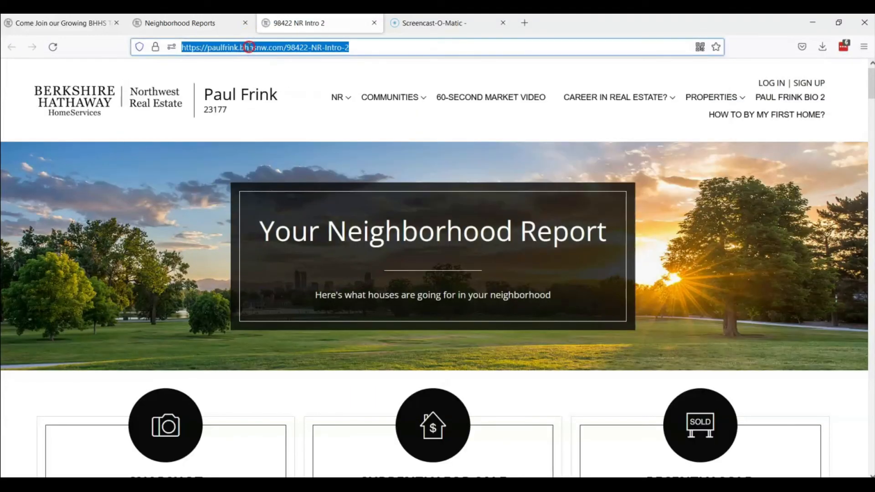
pyautogui.rightClick(249, 47)
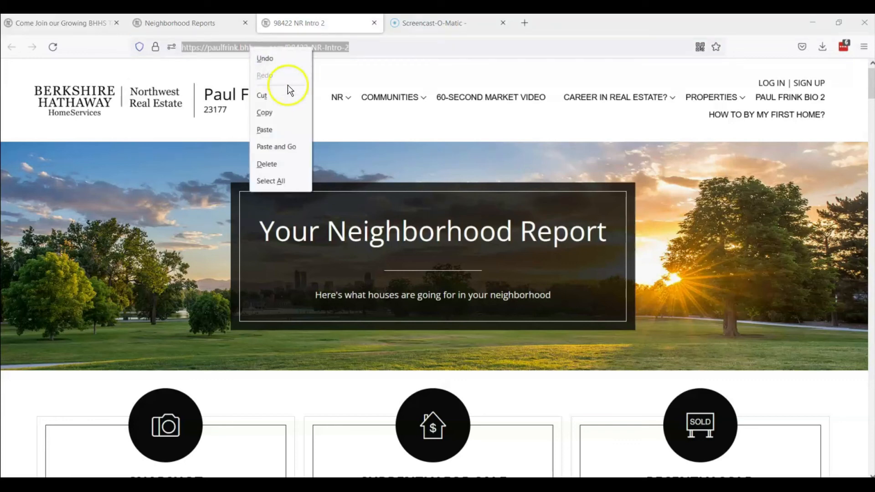
pyautogui.click(265, 112)
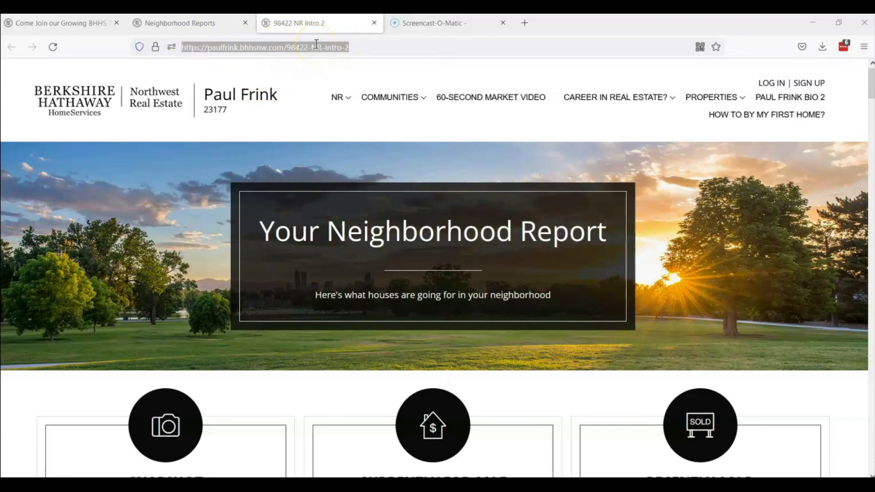
pyautogui.click(373, 23)
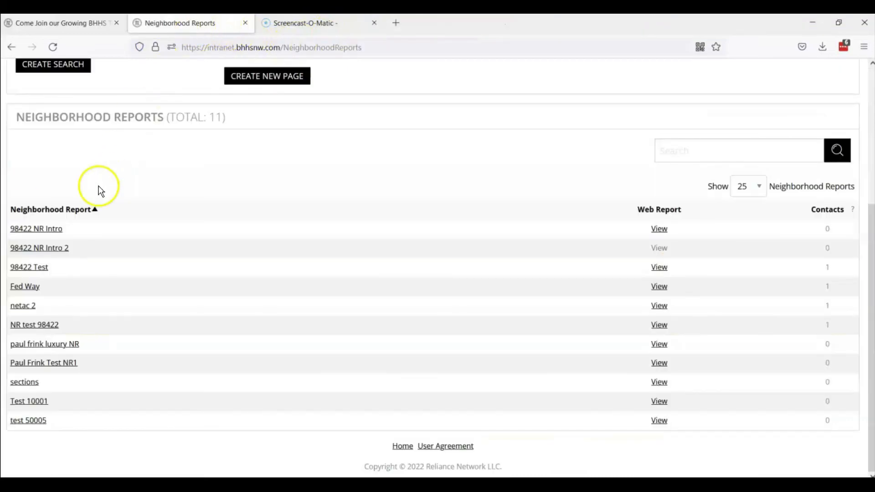
# Reopen the site editor for the CapeCod website from the neighborhood reports page.
pyautogui.scroll(5, 157, 272)
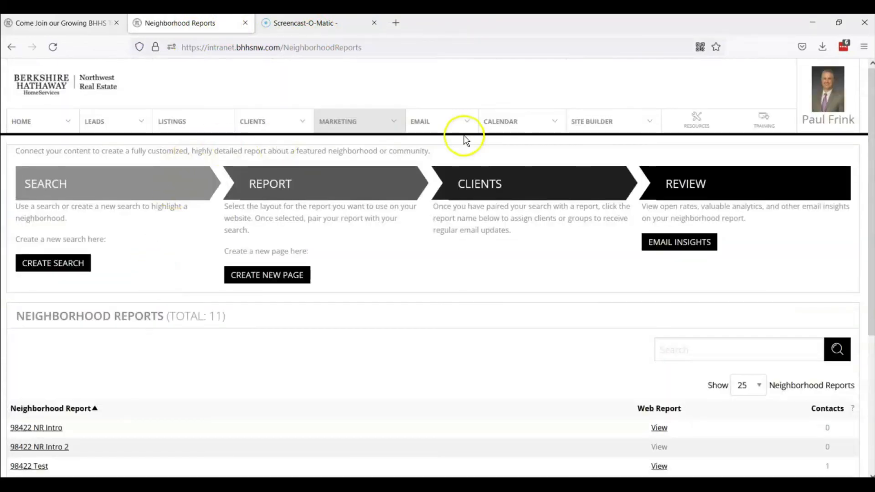
pyautogui.click(592, 121)
pyautogui.moveTo(605, 149)
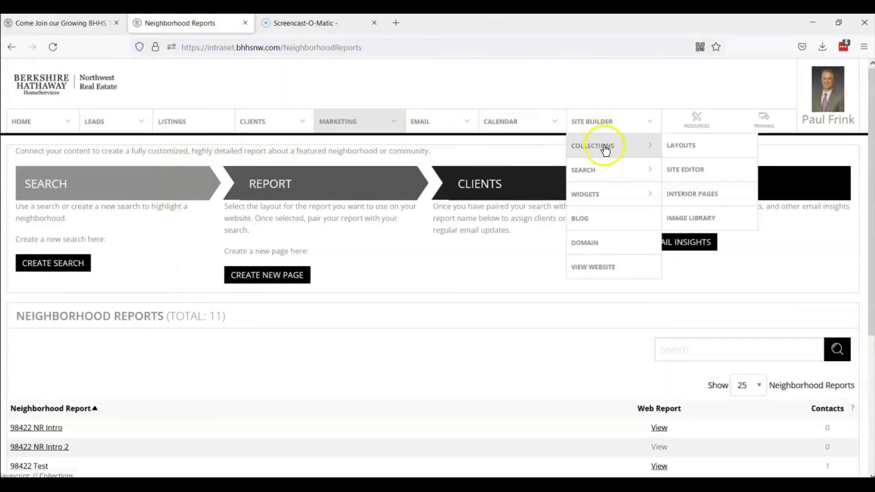
pyautogui.click(683, 171)
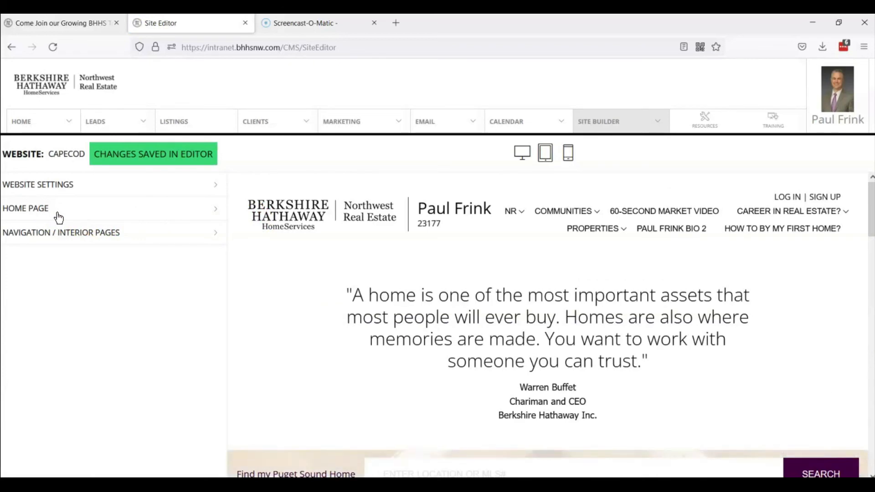
# Set the home page's Community 1 tile link to the copied full web address of the 98422 NR Intro 2 report page.
pyautogui.click(49, 217)
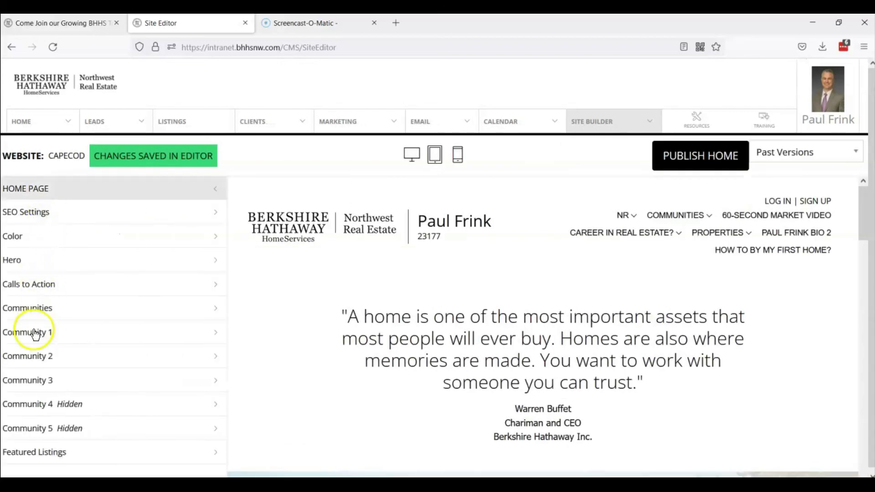
pyautogui.click(35, 334)
pyautogui.click(52, 385)
pyautogui.write('https://paulfrink.bhhsnw.com/98422-NR-Intro-2')
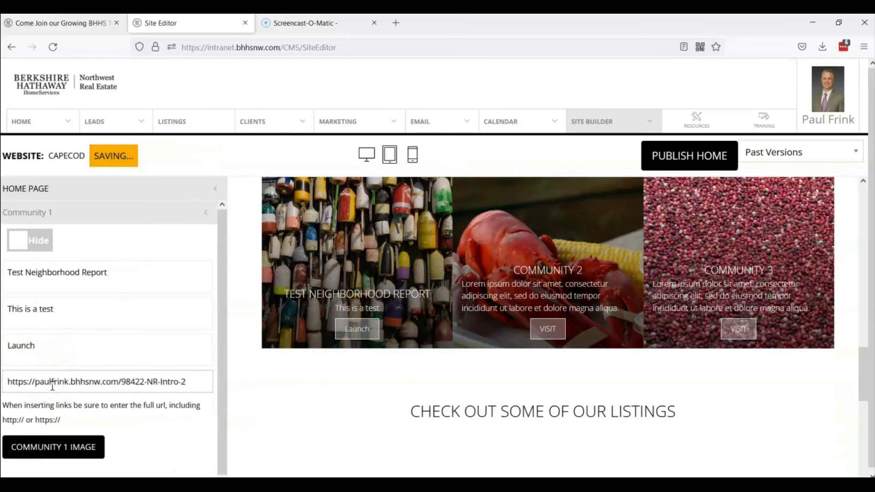
pyautogui.scroll(-1, 144, 333)
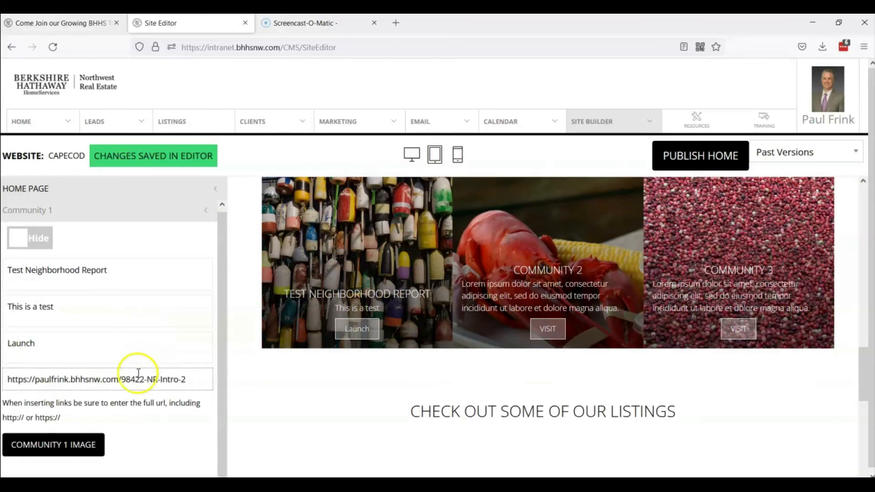
pyautogui.click(68, 444)
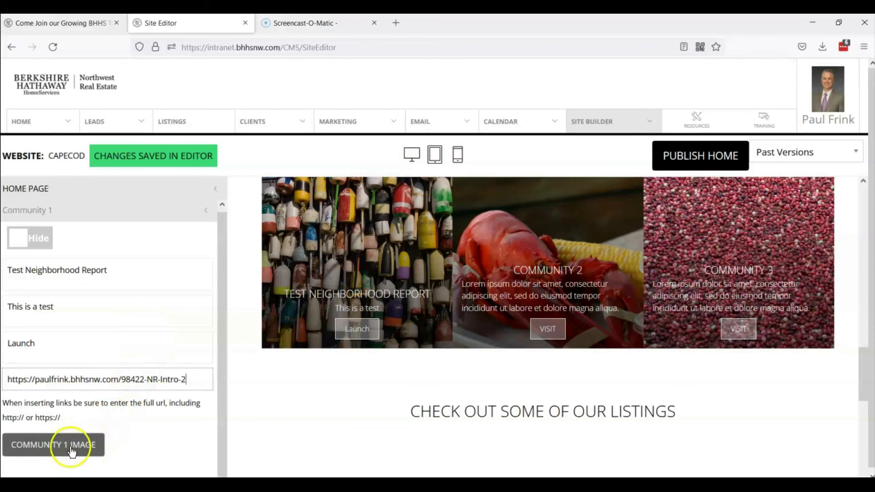
# Close the Community 1 and home page settings and publish the home page, confirming that the existing one is overwritten.
pyautogui.click(32, 214)
pyautogui.click(35, 195)
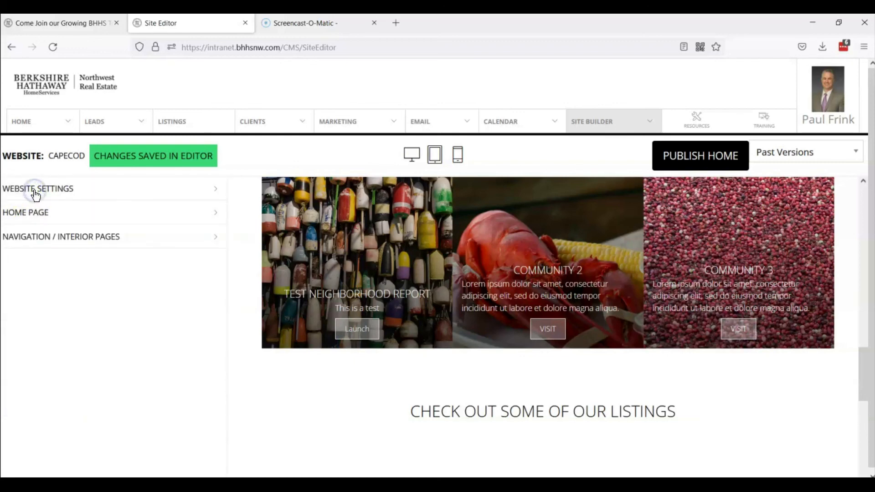
pyautogui.click(714, 157)
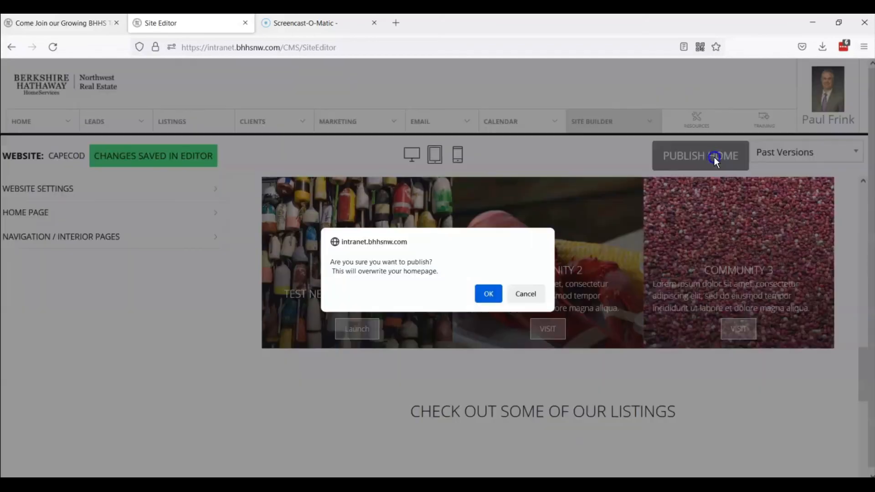
pyautogui.click(489, 294)
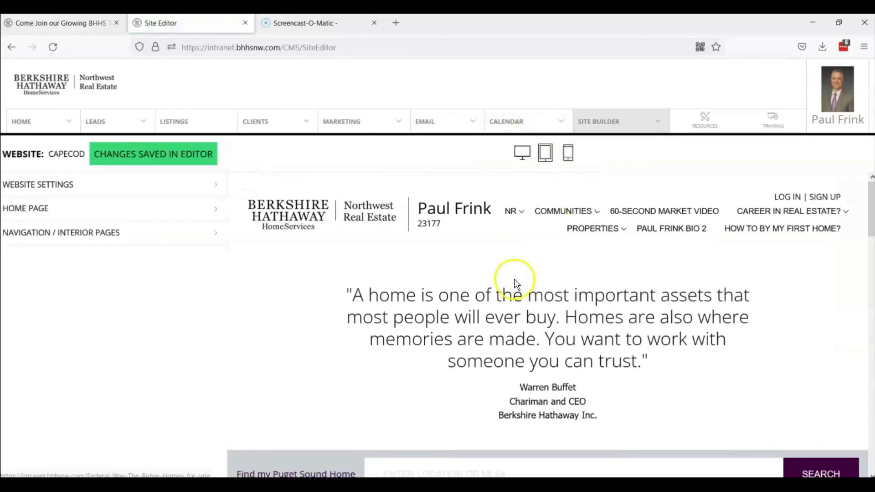
pyautogui.moveTo(514, 217)
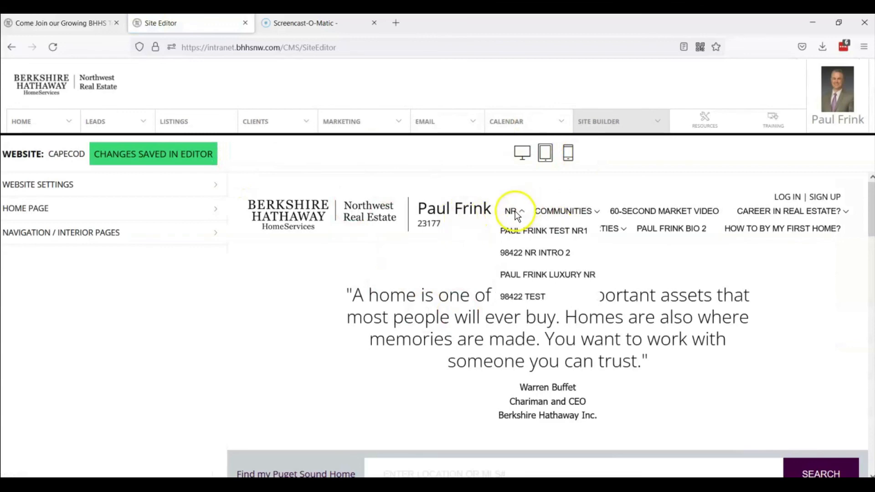
# Switch to the live website, reload its home page and check the Test Neighborhood Report community tile.
pyautogui.click(51, 28)
pyautogui.scroll(8, 644, 240)
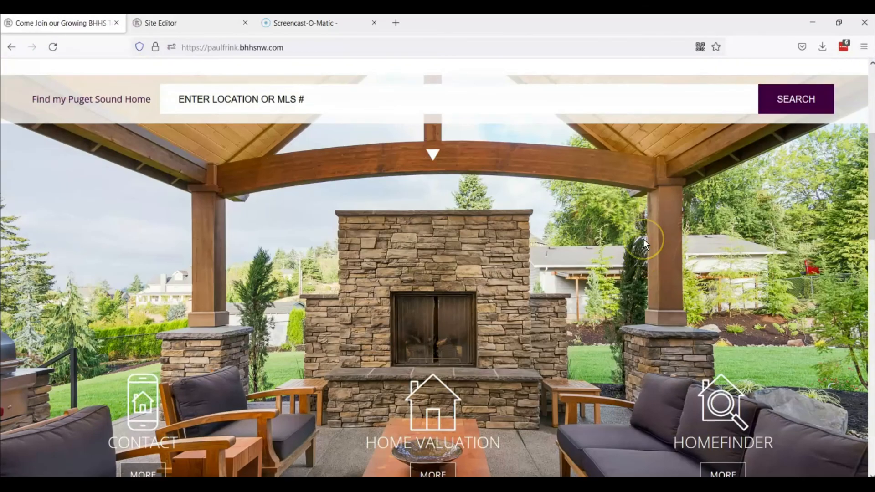
pyautogui.scroll(-8, 643, 240)
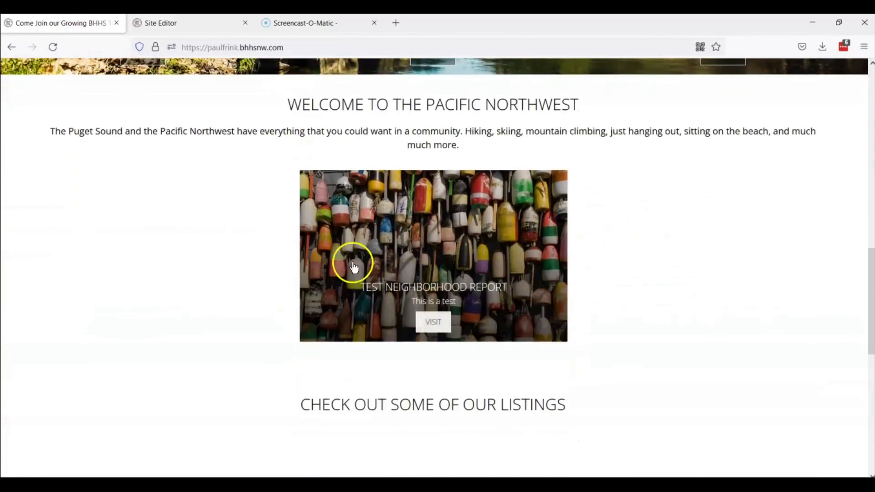
pyautogui.scroll(3, 439, 309)
pyautogui.click(52, 47)
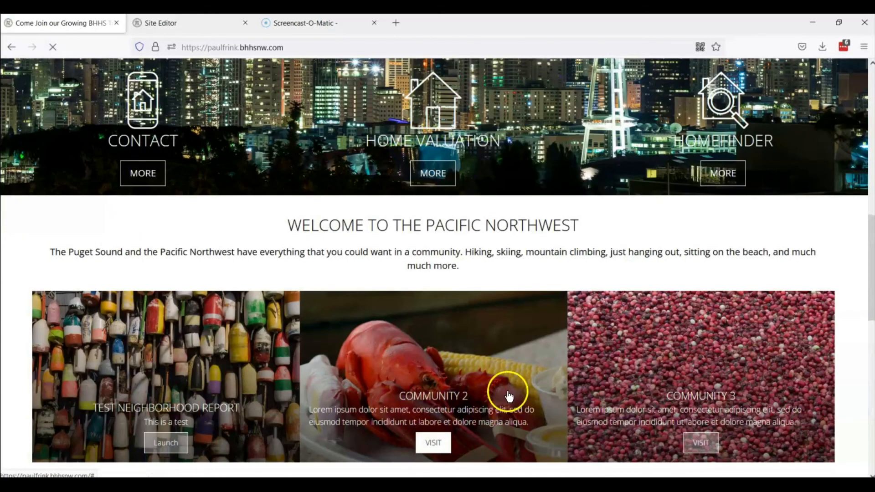
pyautogui.scroll(-1, 494, 416)
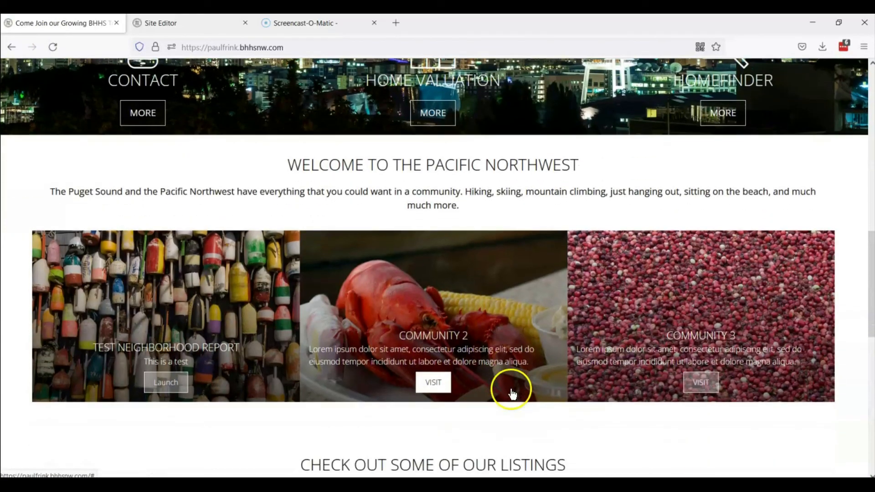
# Test the tile's Launch link and examine the opened neighborhood report's snapshot, for-sale listings and price summary.
pyautogui.click(162, 384)
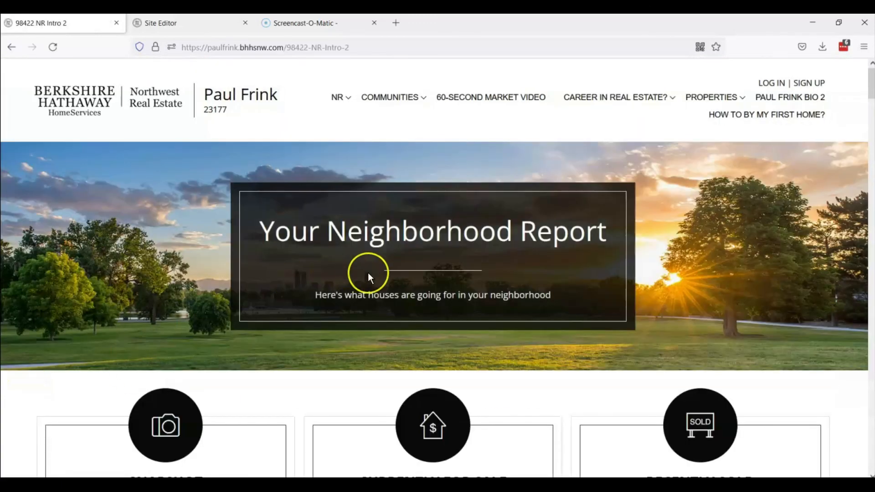
pyautogui.scroll(-6, 368, 273)
pyautogui.scroll(-8, 367, 273)
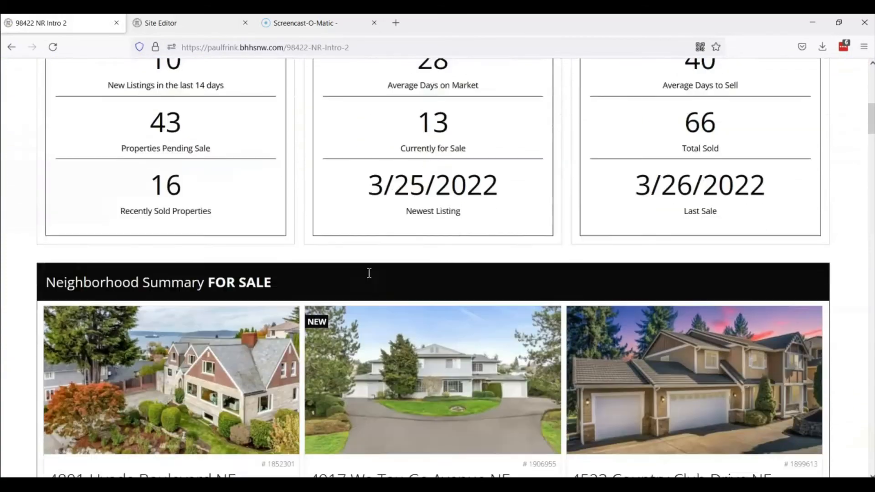
pyautogui.scroll(-6, 367, 273)
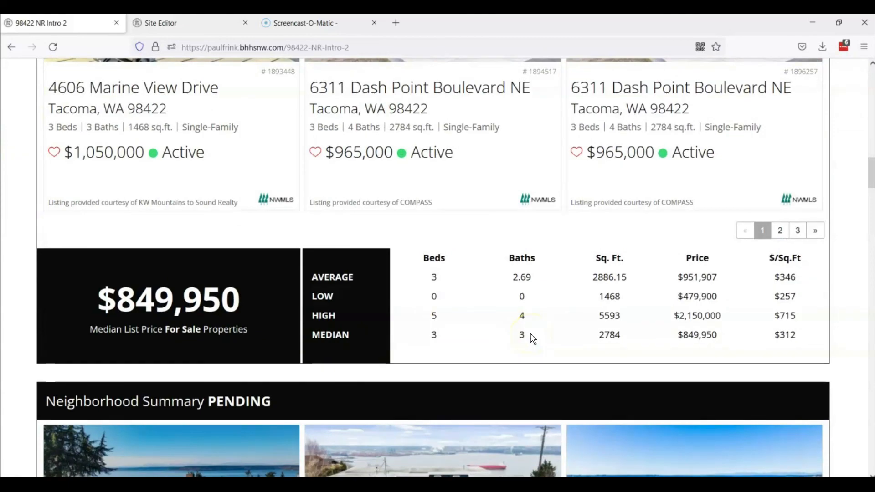
pyautogui.scroll(20, 531, 335)
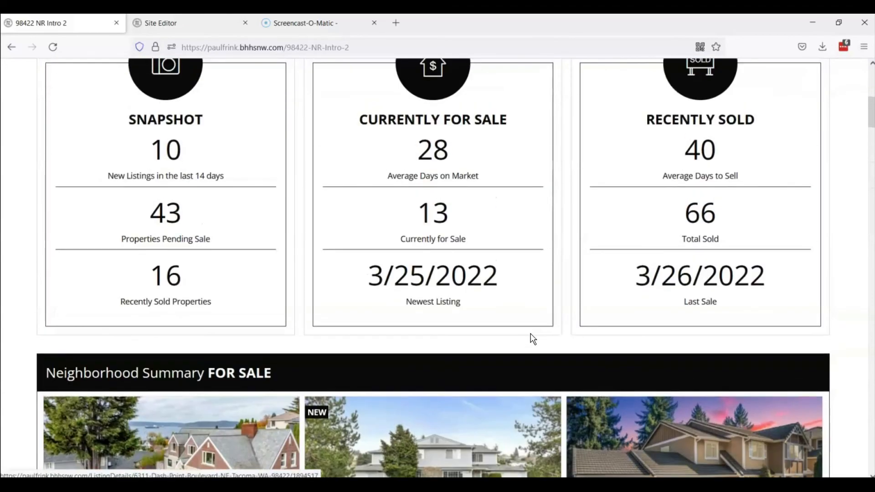